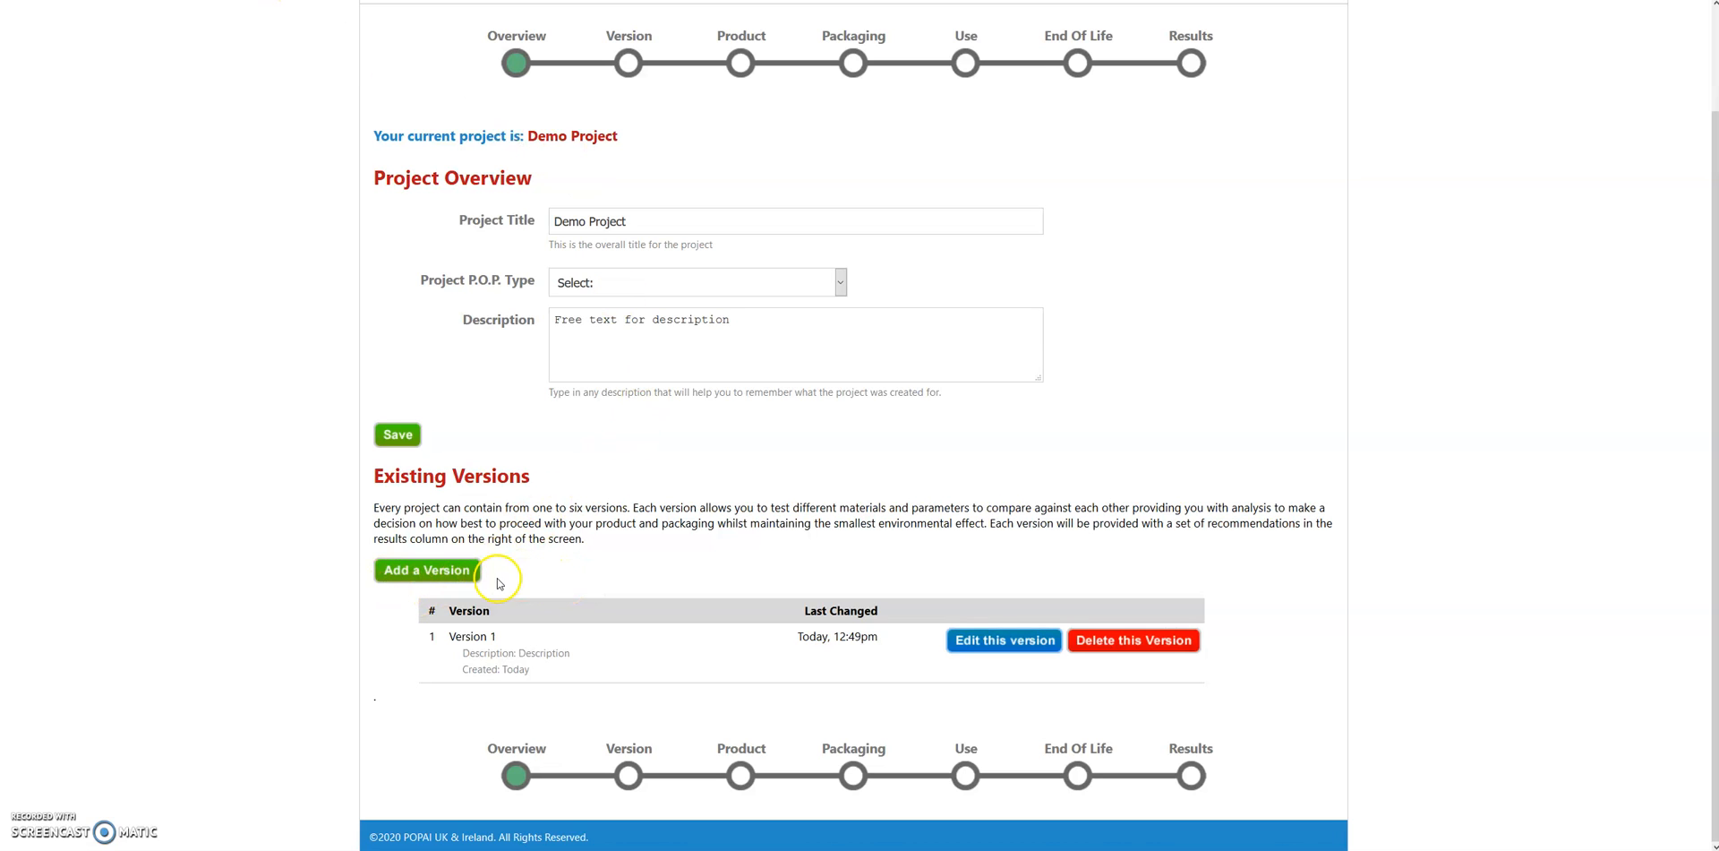
# Add a new version to the Demo Project, choosing to enter all new details for it.
pyautogui.click(438, 573)
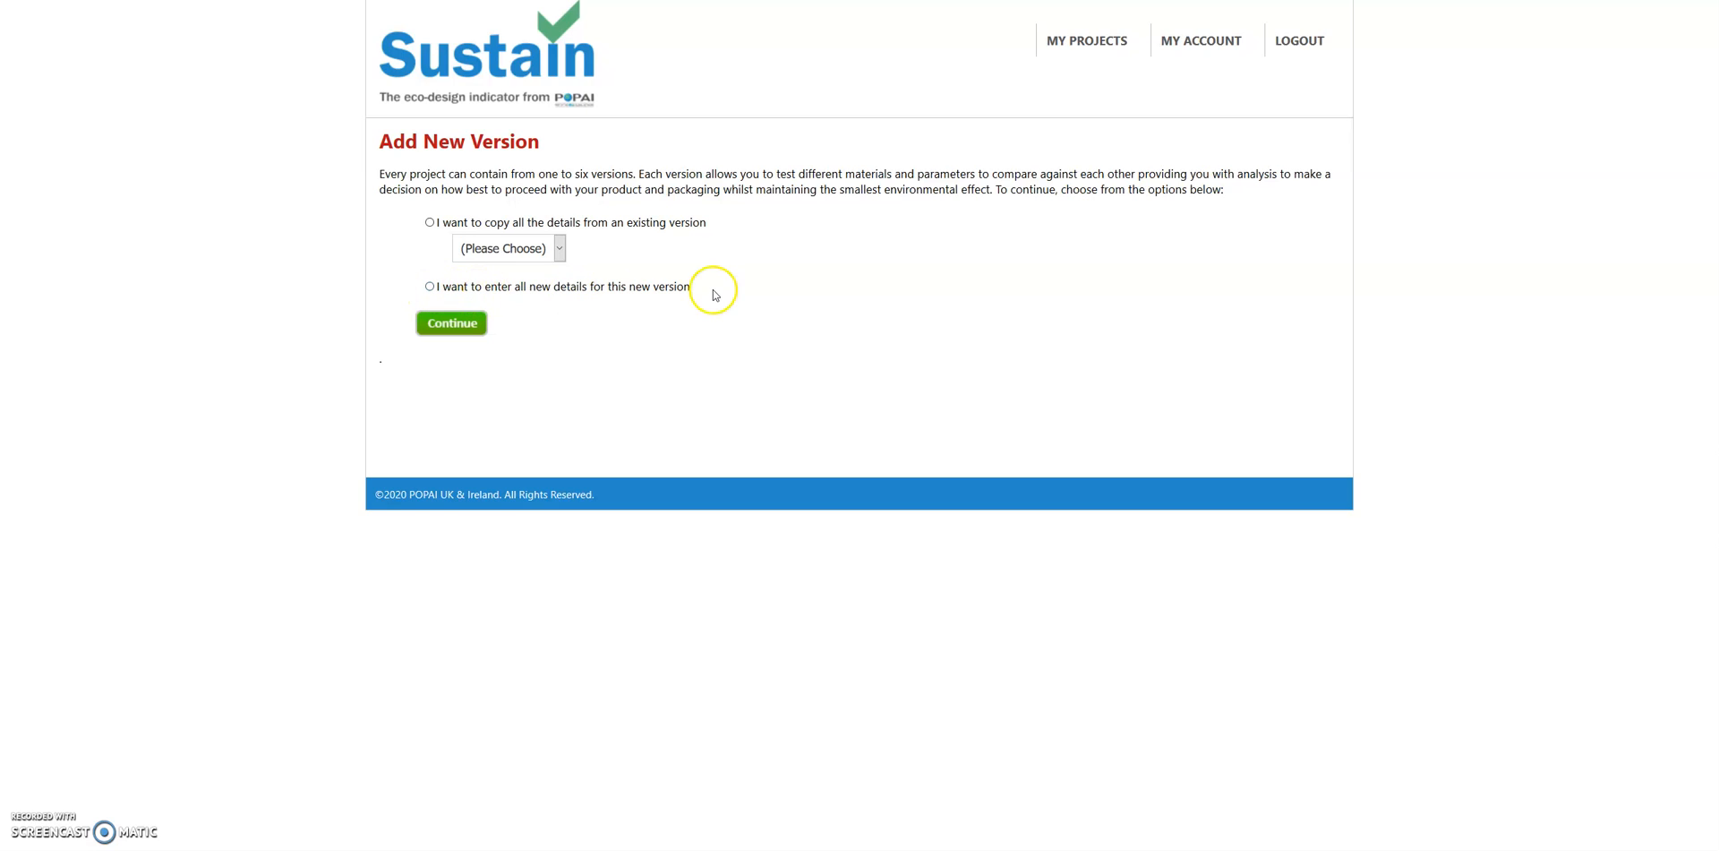
pyautogui.click(517, 251)
pyautogui.click(517, 249)
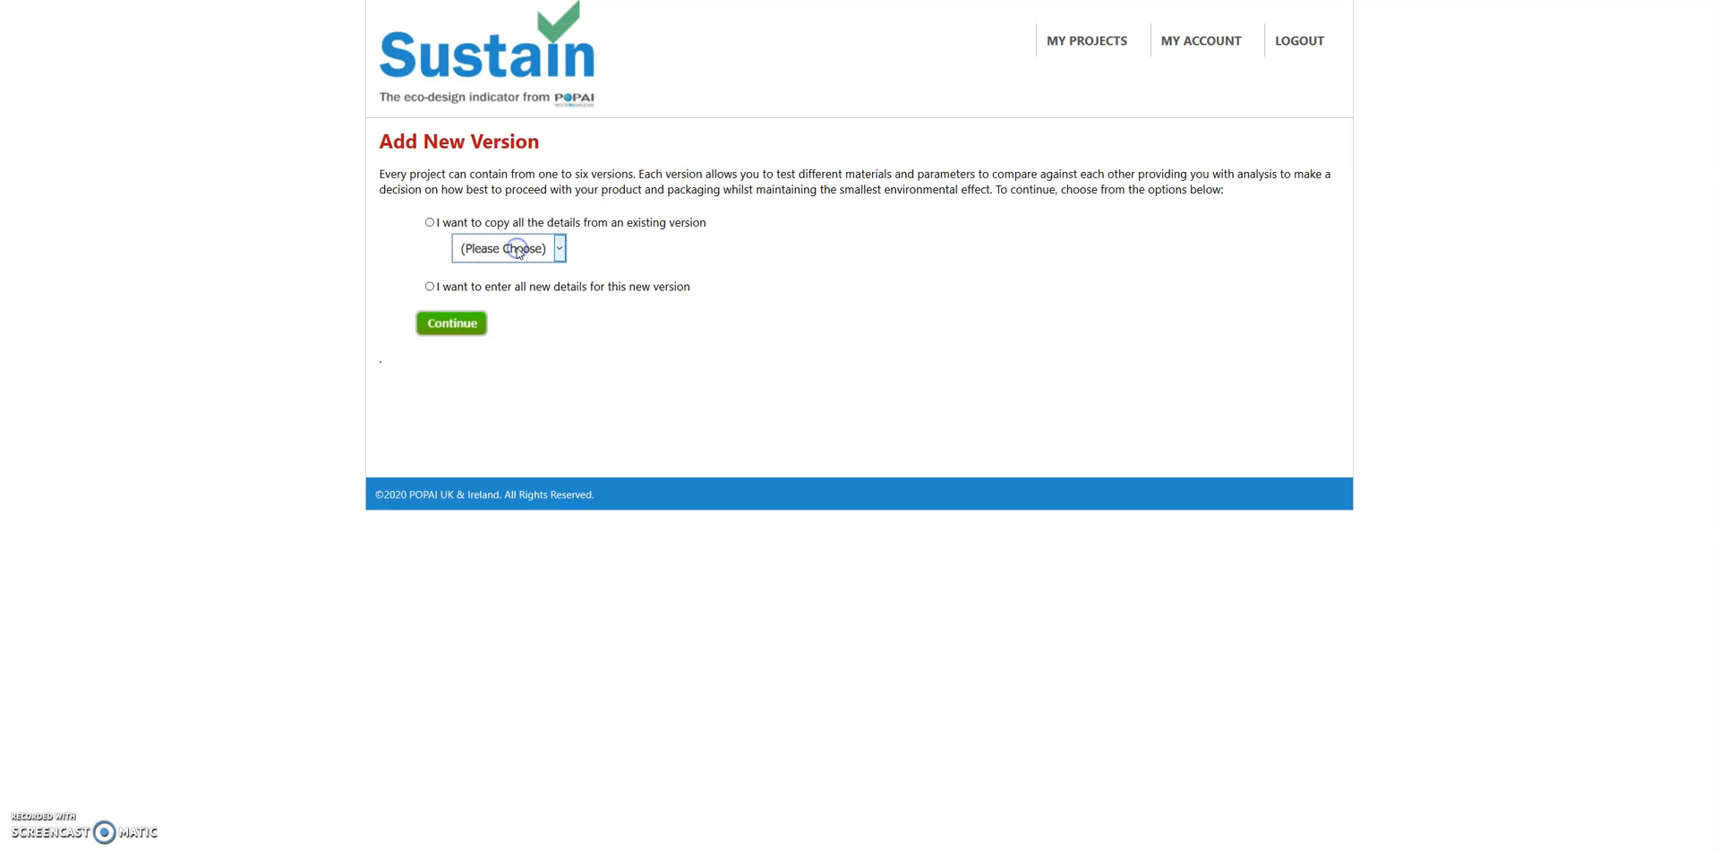
pyautogui.click(431, 288)
pyautogui.click(454, 328)
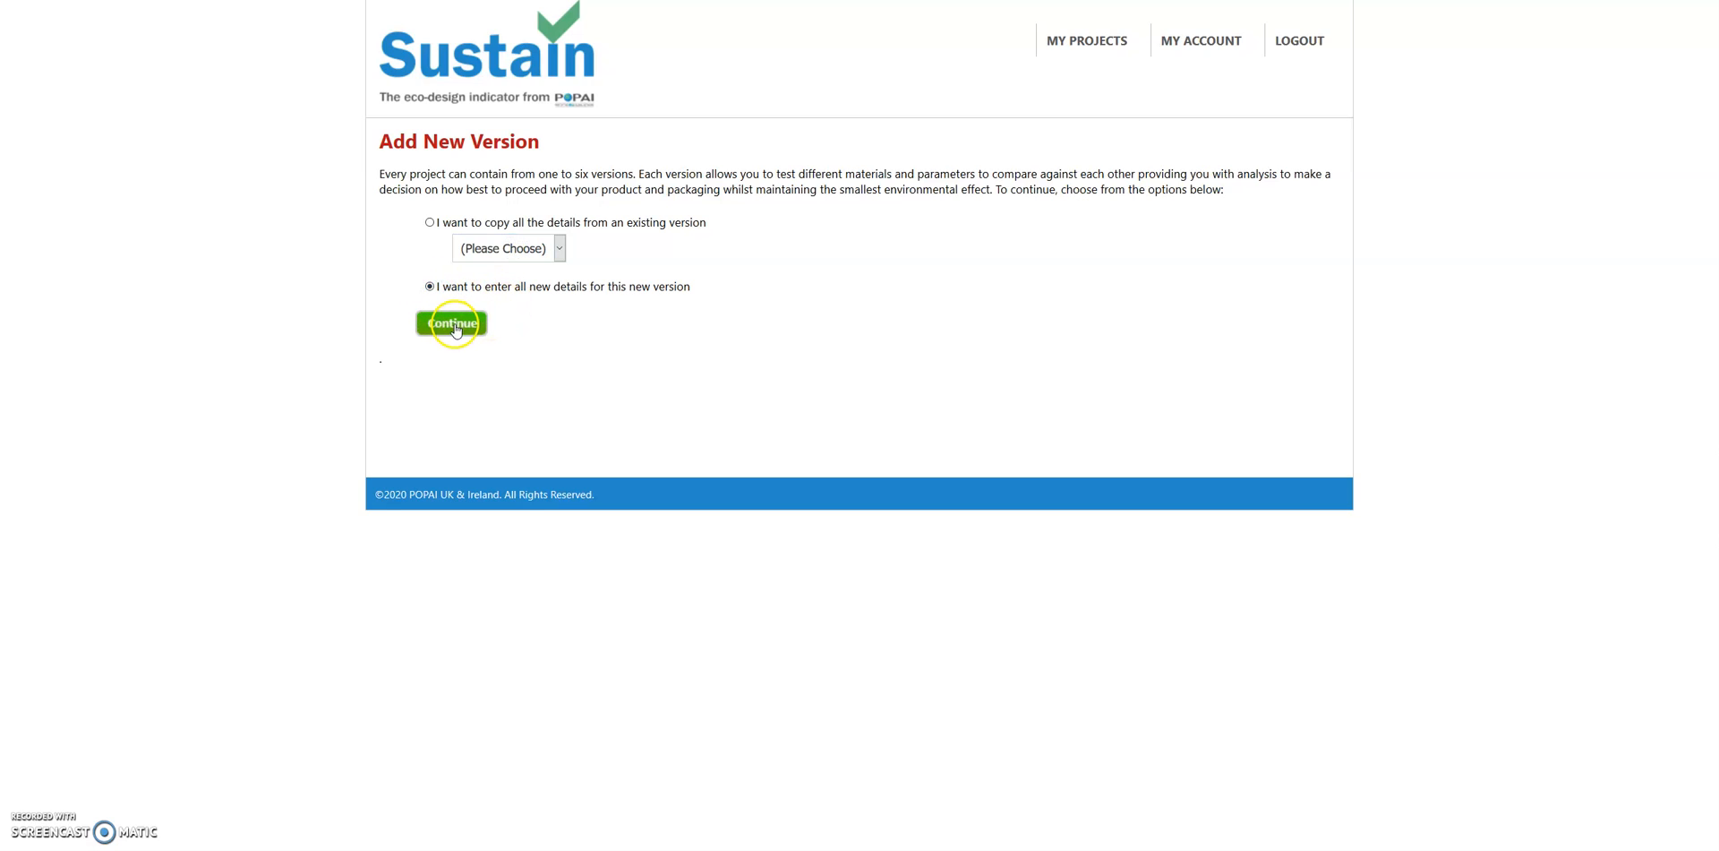
# Title the new version "Version 2" and enter "V2" as its description.
pyautogui.scroll(-2, 452, 497)
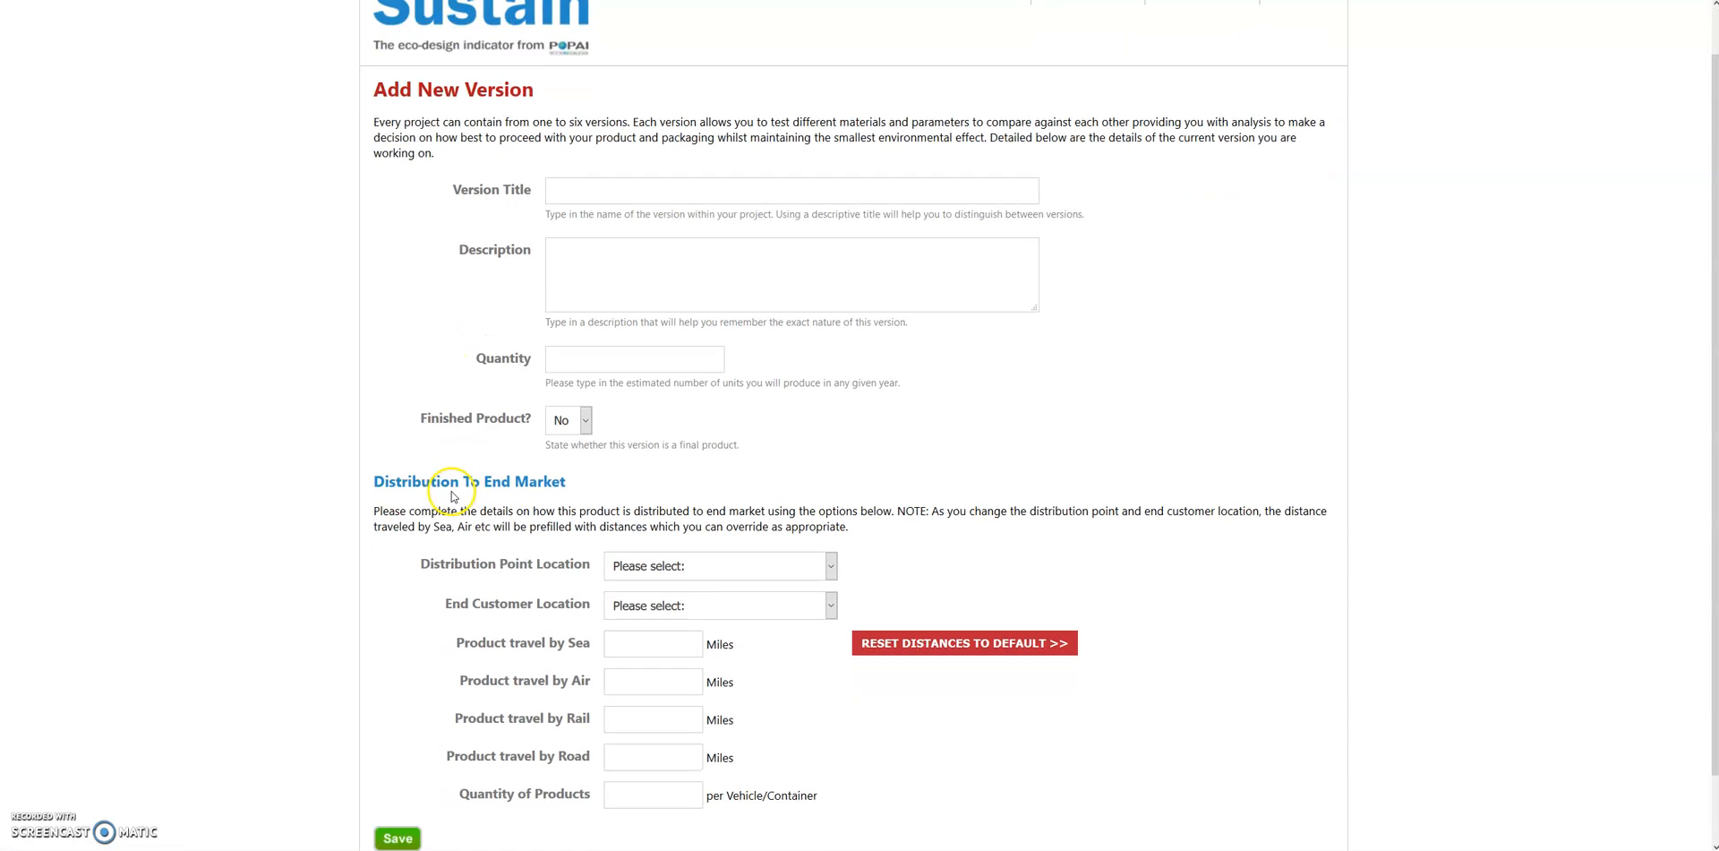
pyautogui.scroll(1, 448, 494)
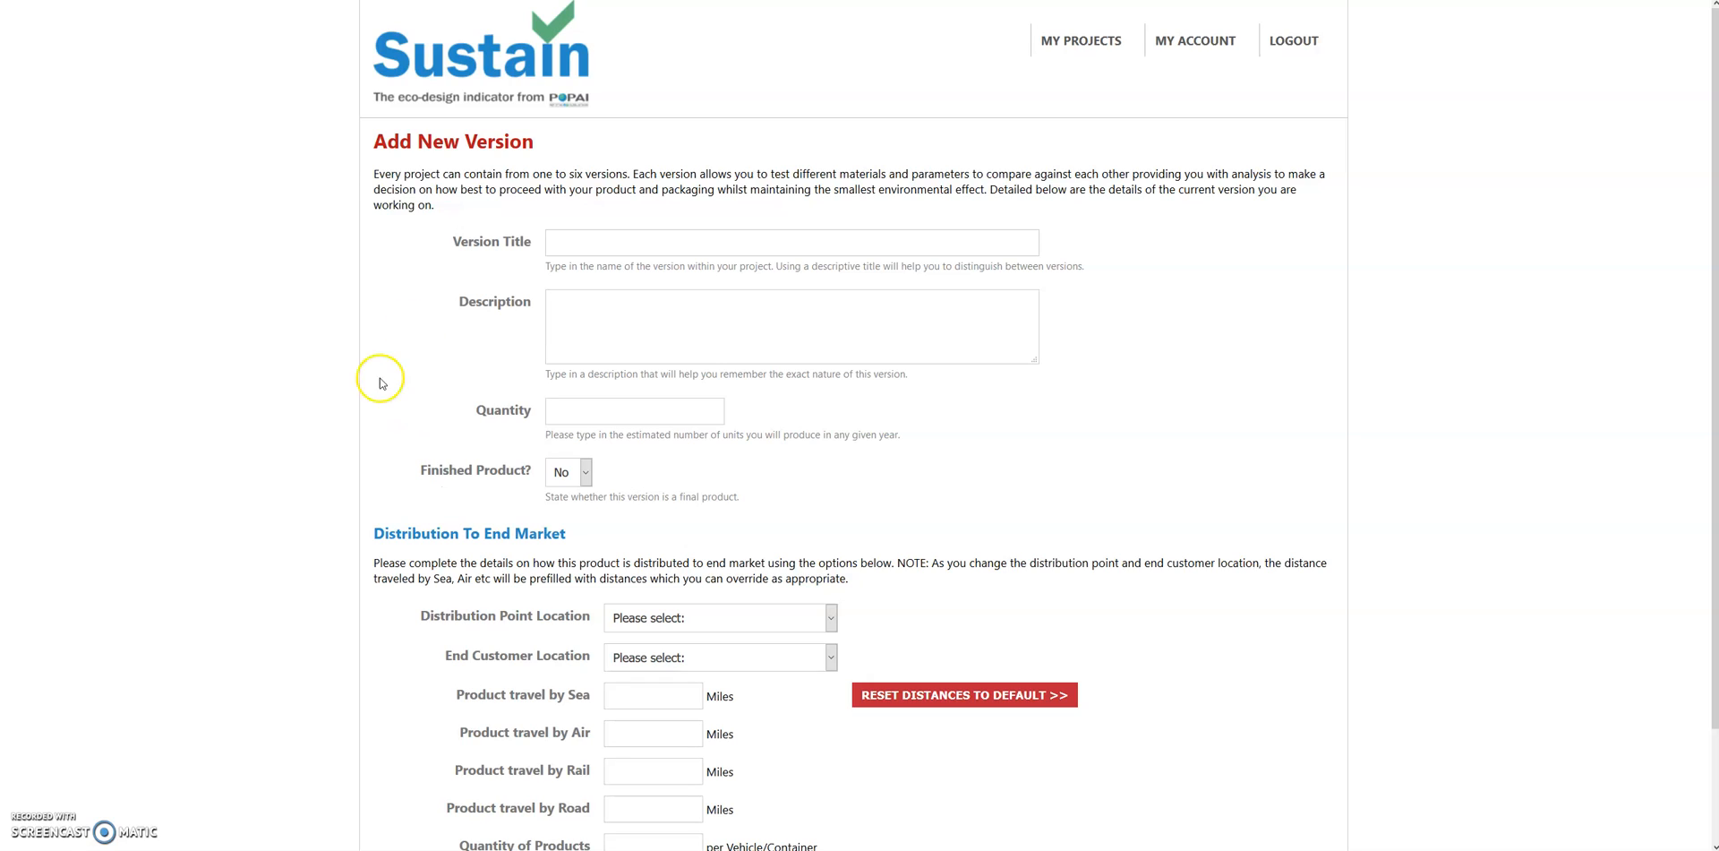
pyautogui.click(667, 248)
pyautogui.write('Version 2')
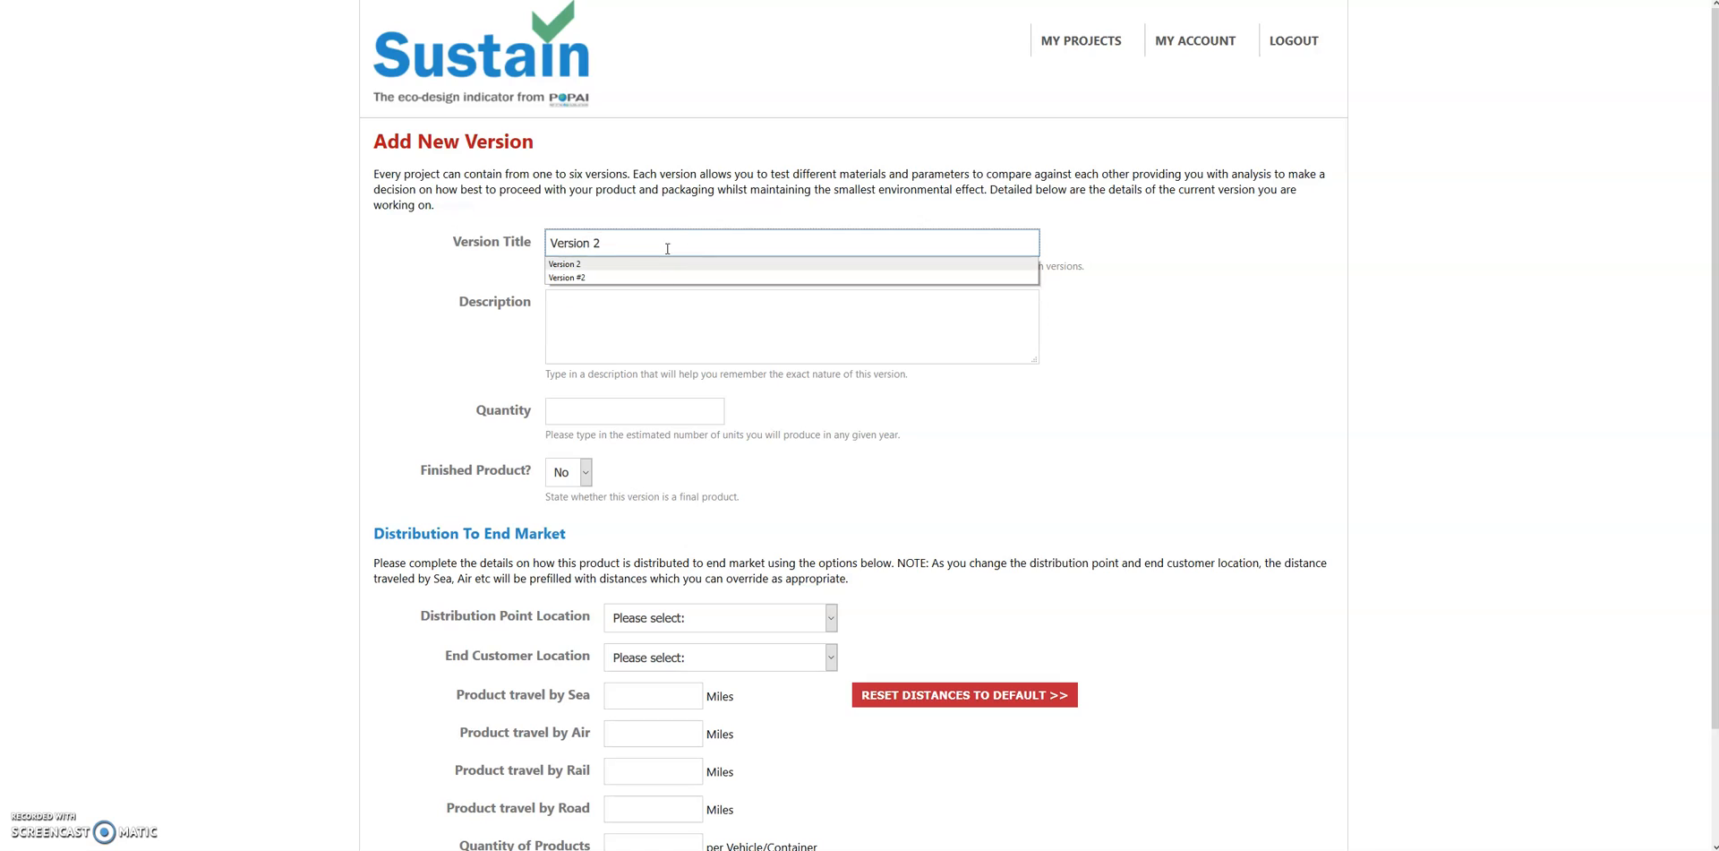
pyautogui.click(644, 318)
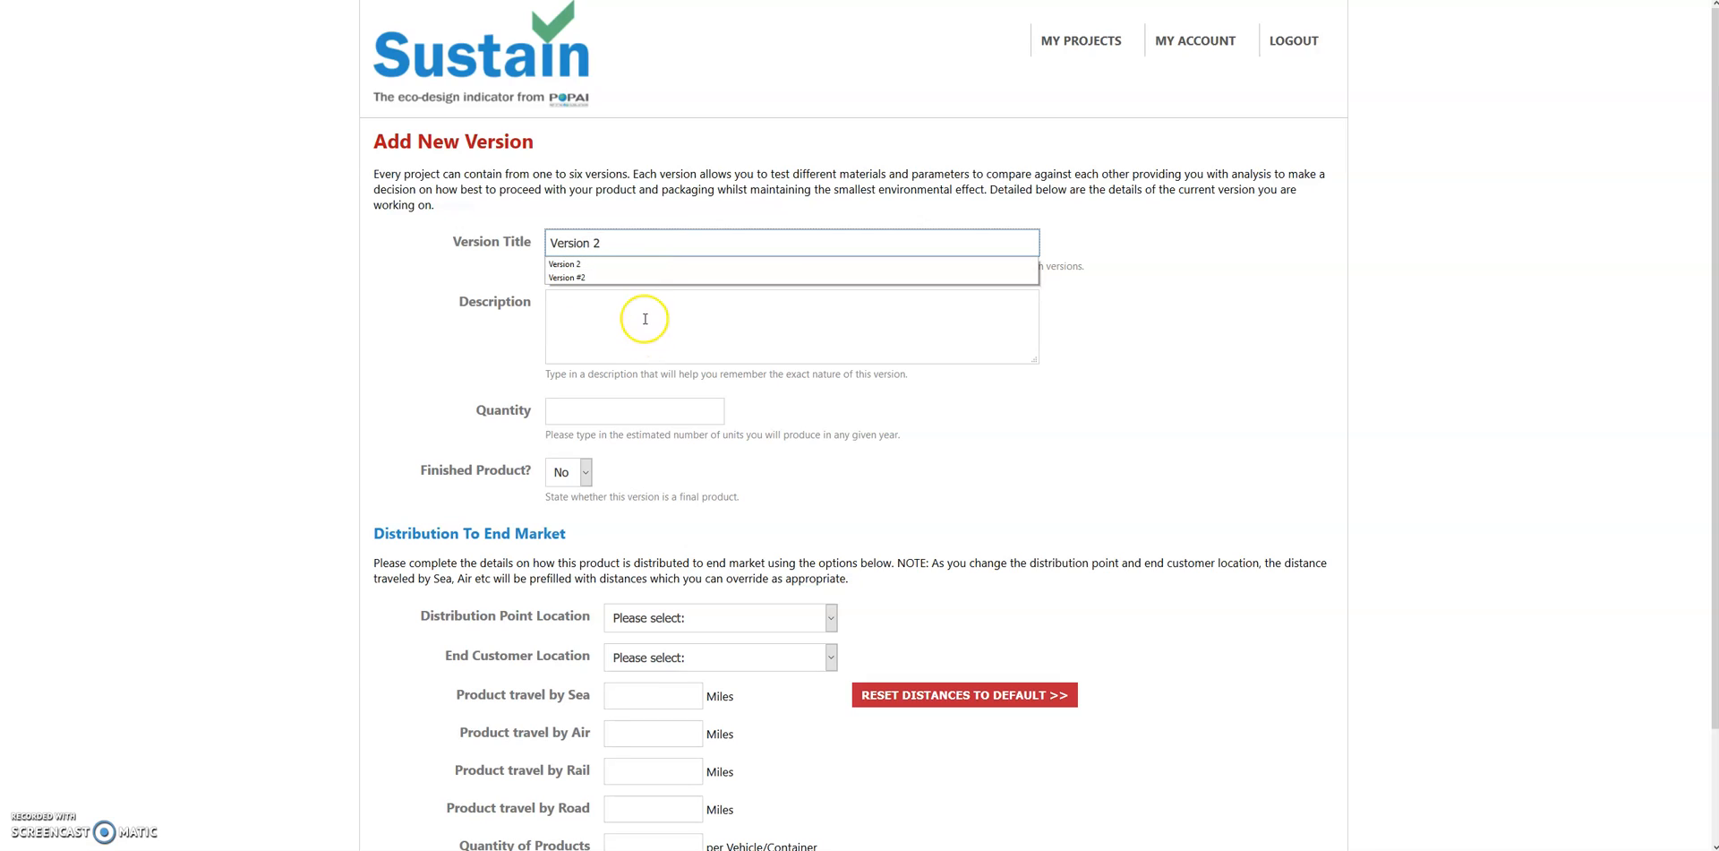
pyautogui.write('V2')
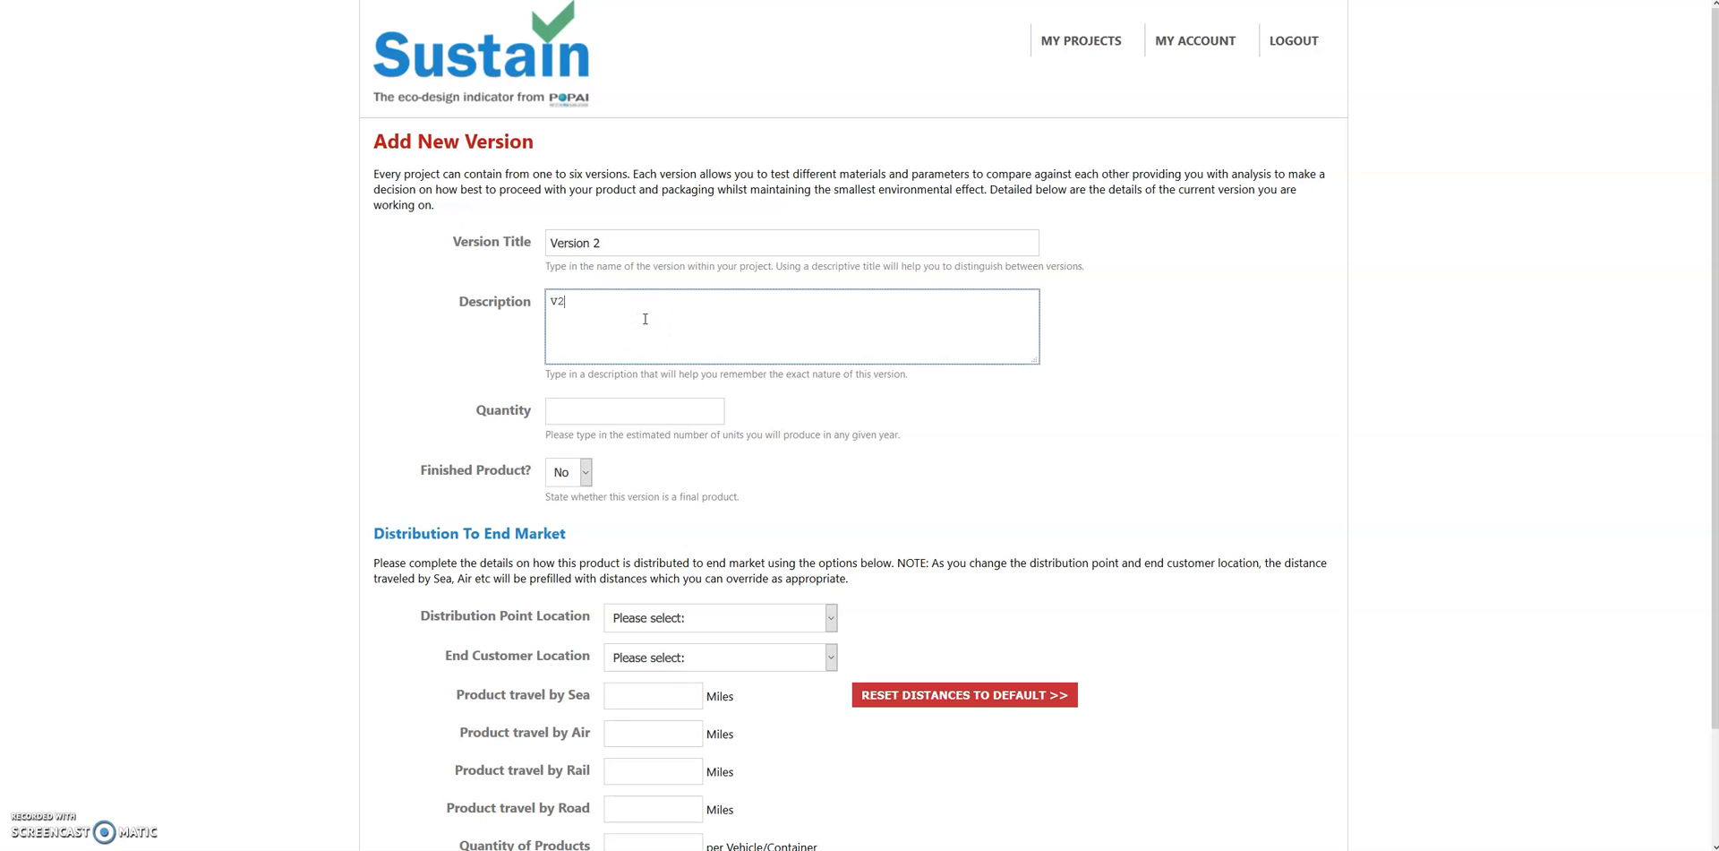
# Set the version's yearly quantity to 1000 and mark it as a finished product.
pyautogui.click(660, 410)
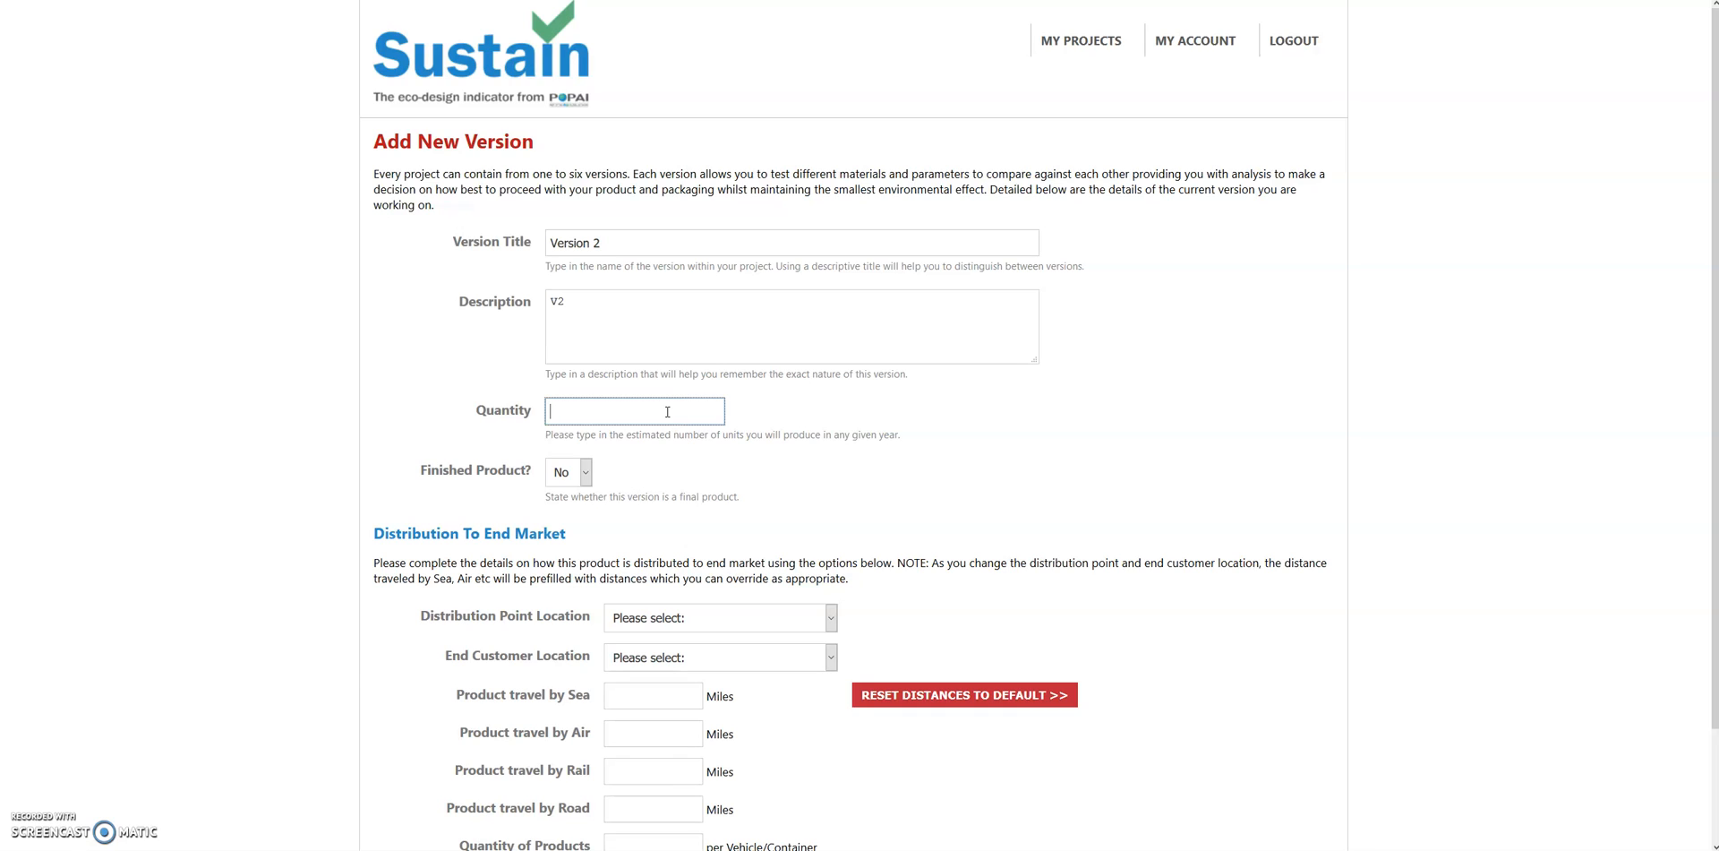
pyautogui.write('1000')
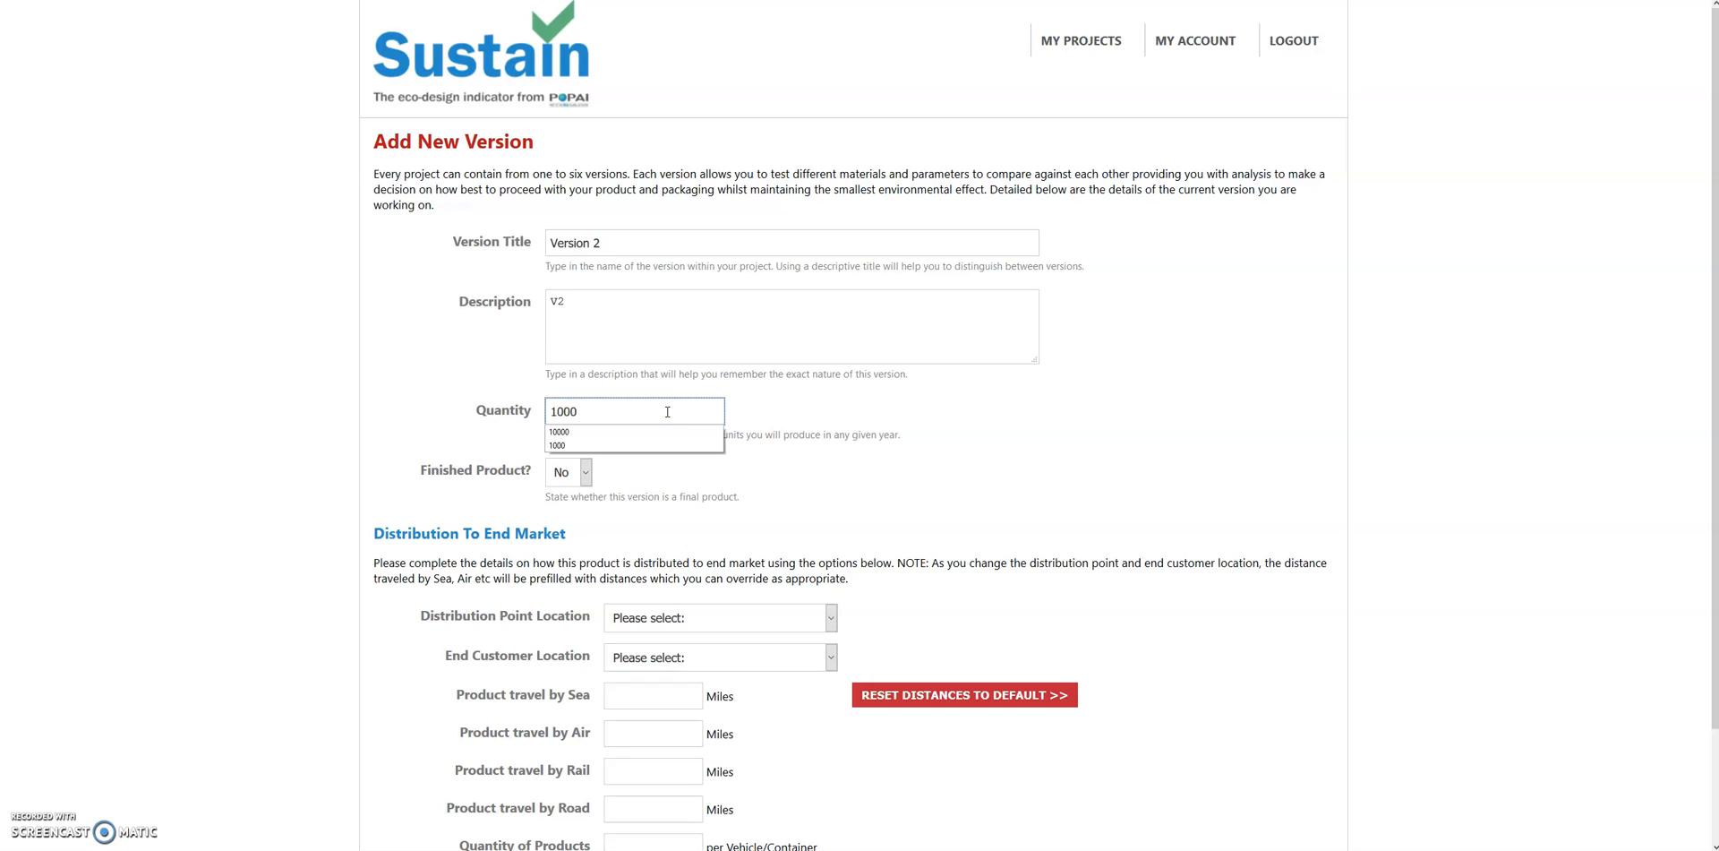
pyautogui.click(809, 463)
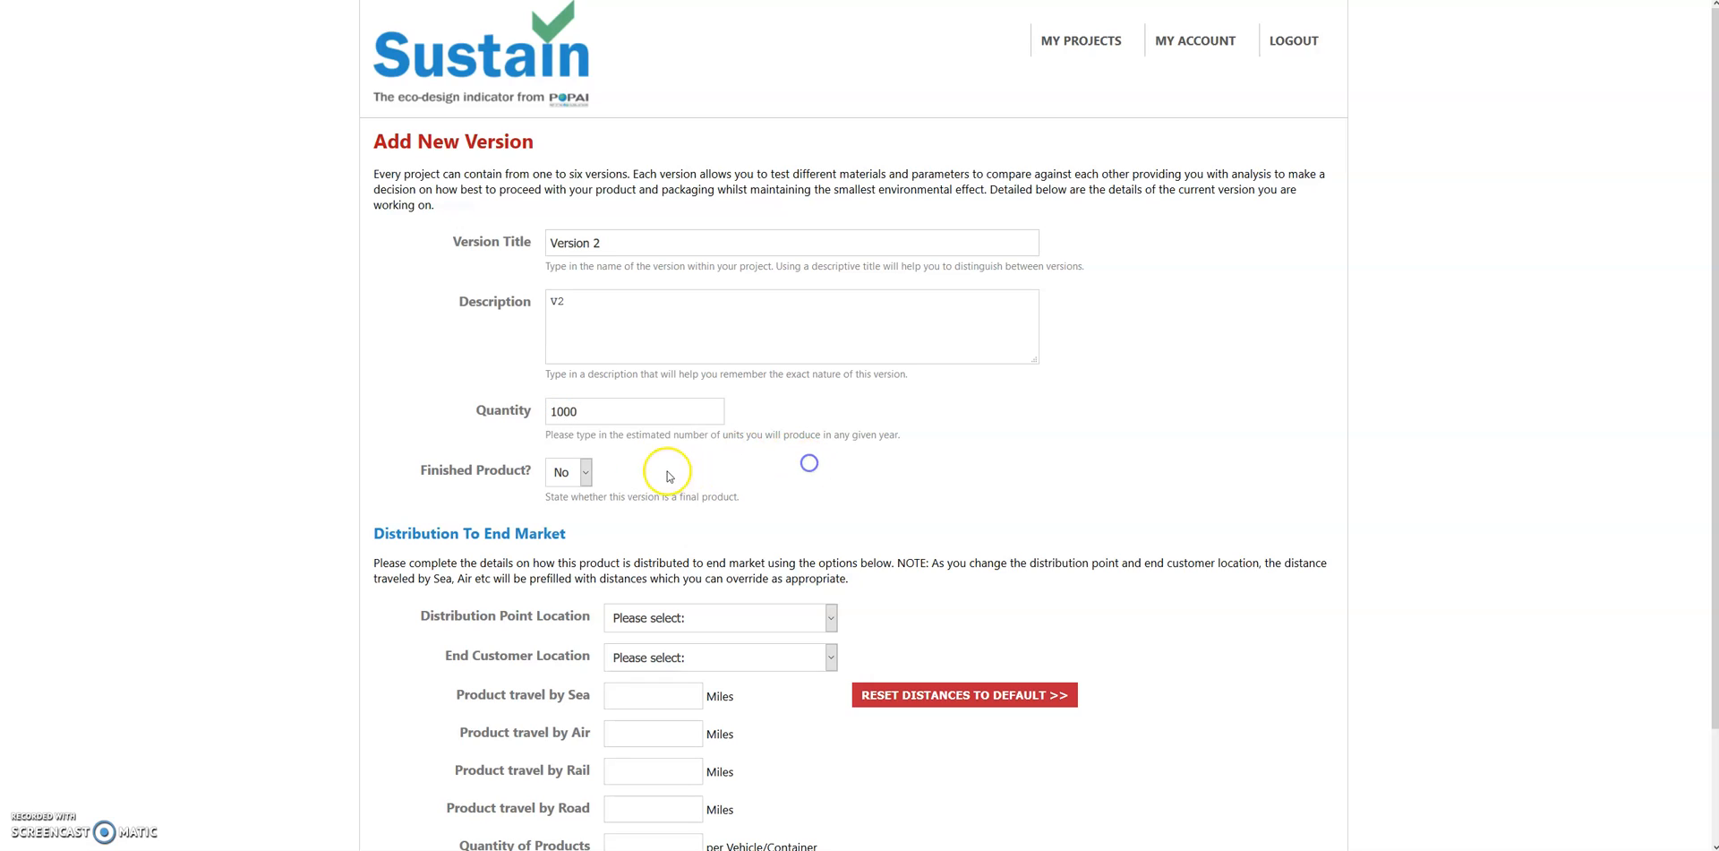
pyautogui.click(585, 480)
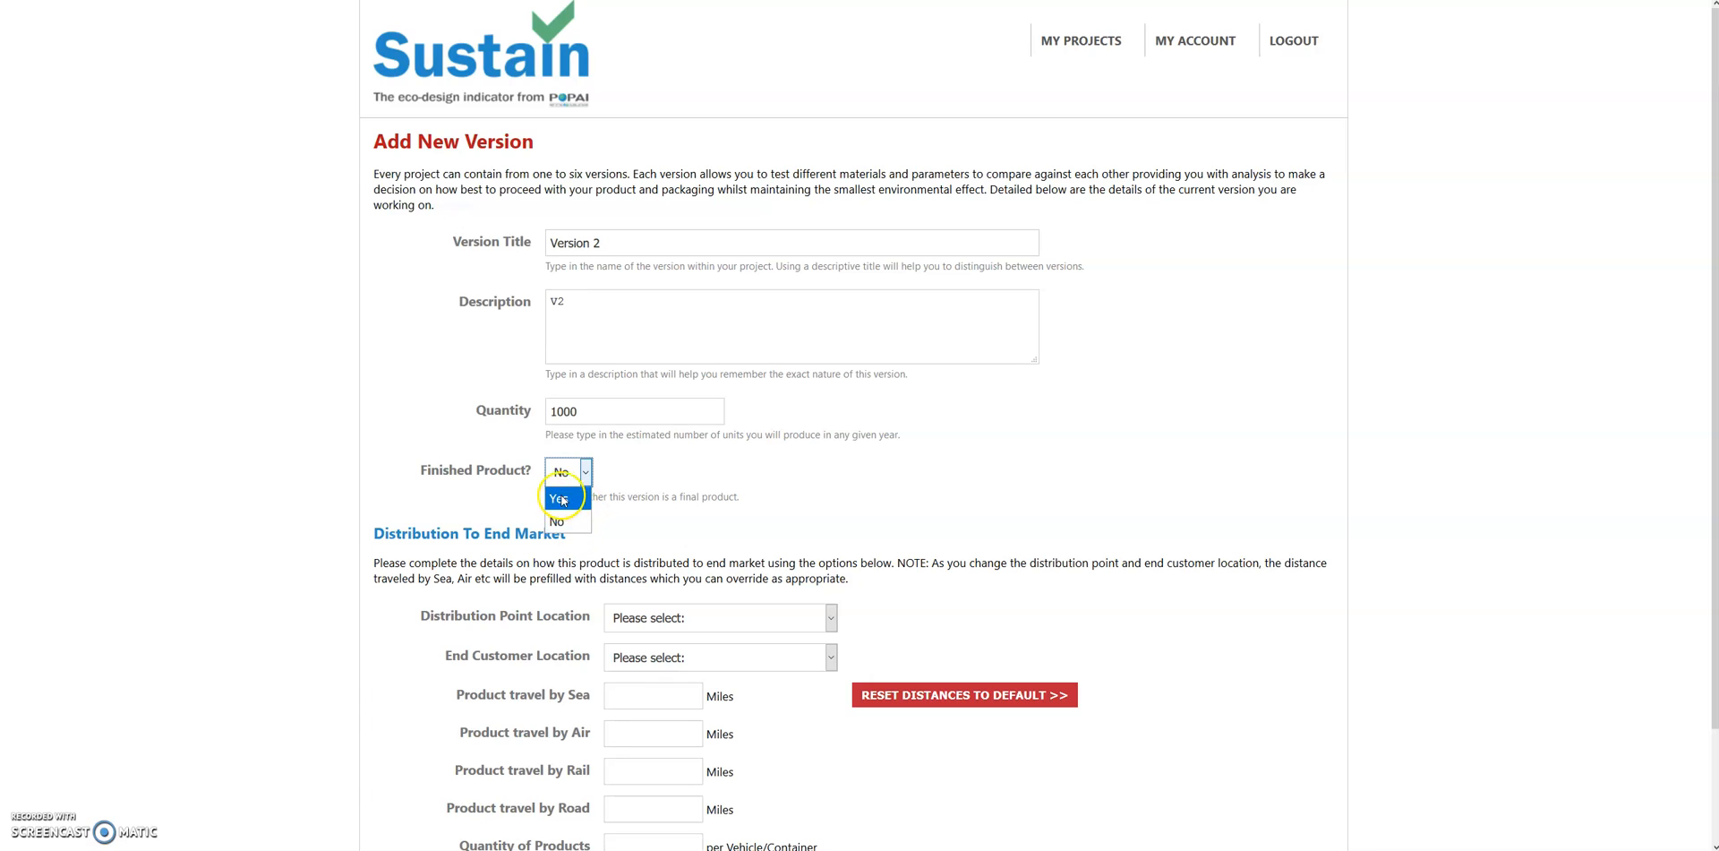
pyautogui.click(561, 500)
# Set both the distribution point location and the end customer location to UK.
pyautogui.scroll(-3, 839, 494)
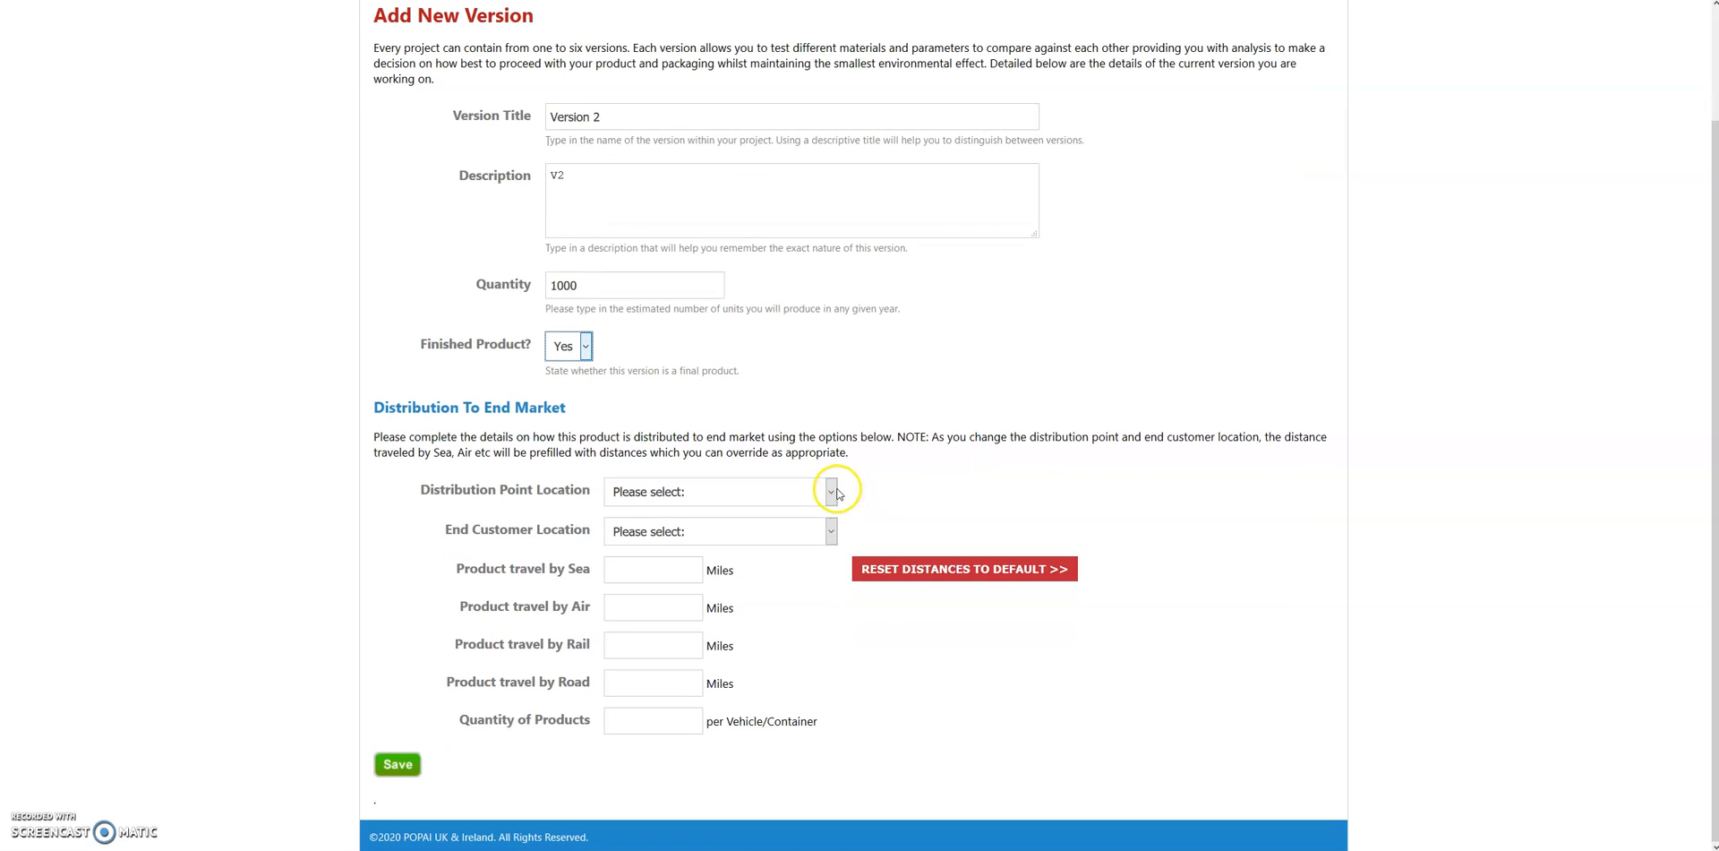
pyautogui.click(834, 492)
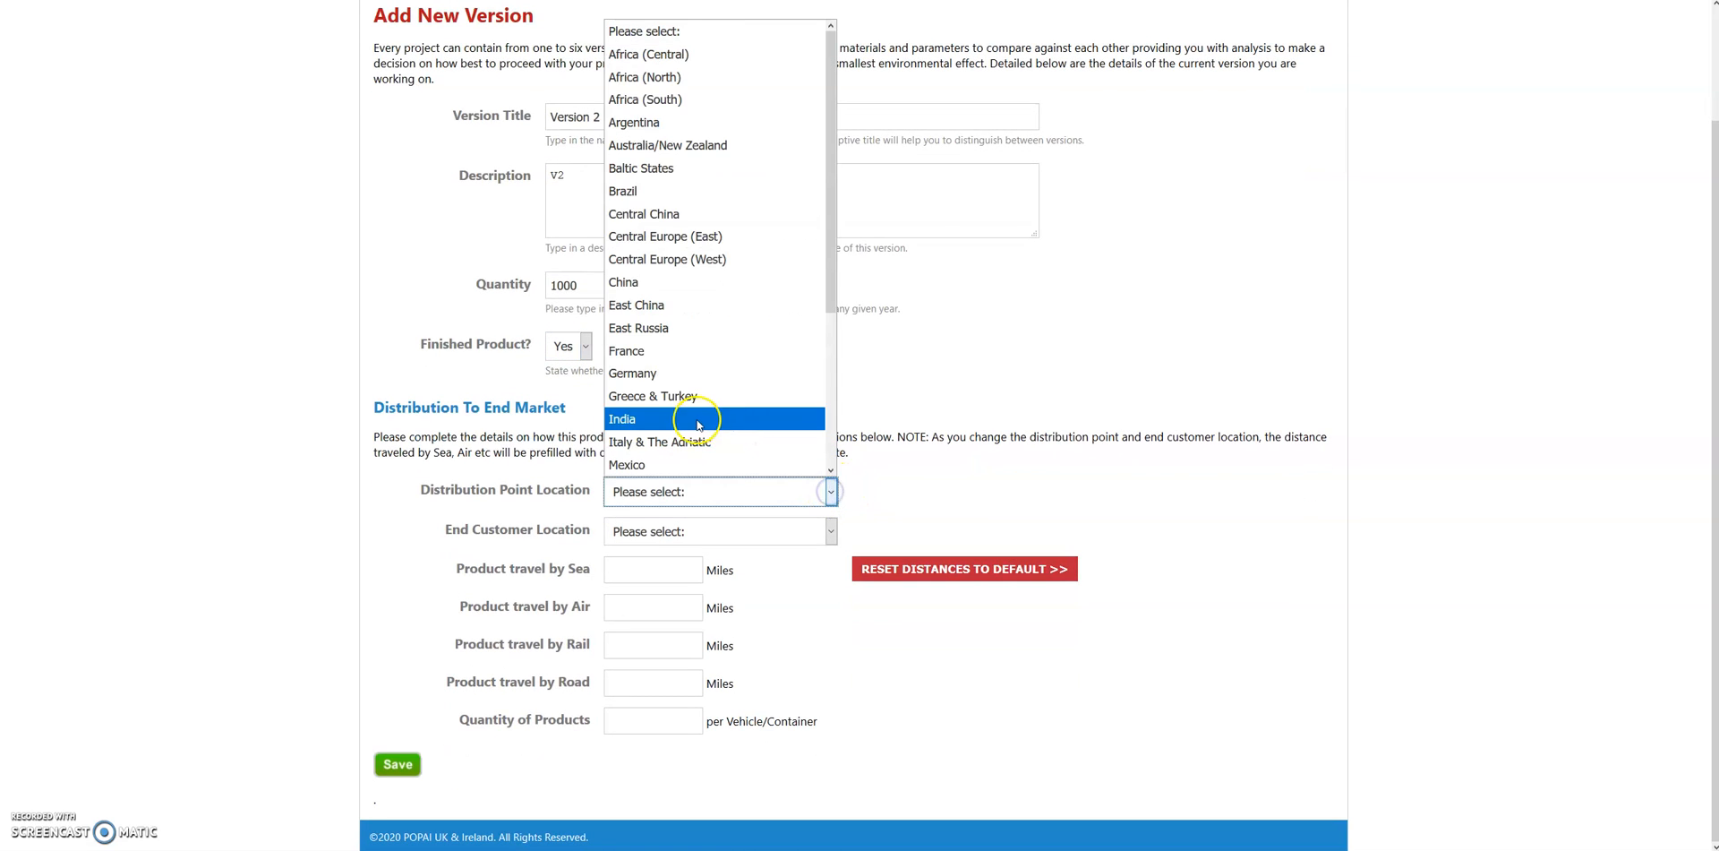
pyautogui.scroll(-3, 699, 421)
pyautogui.click(703, 391)
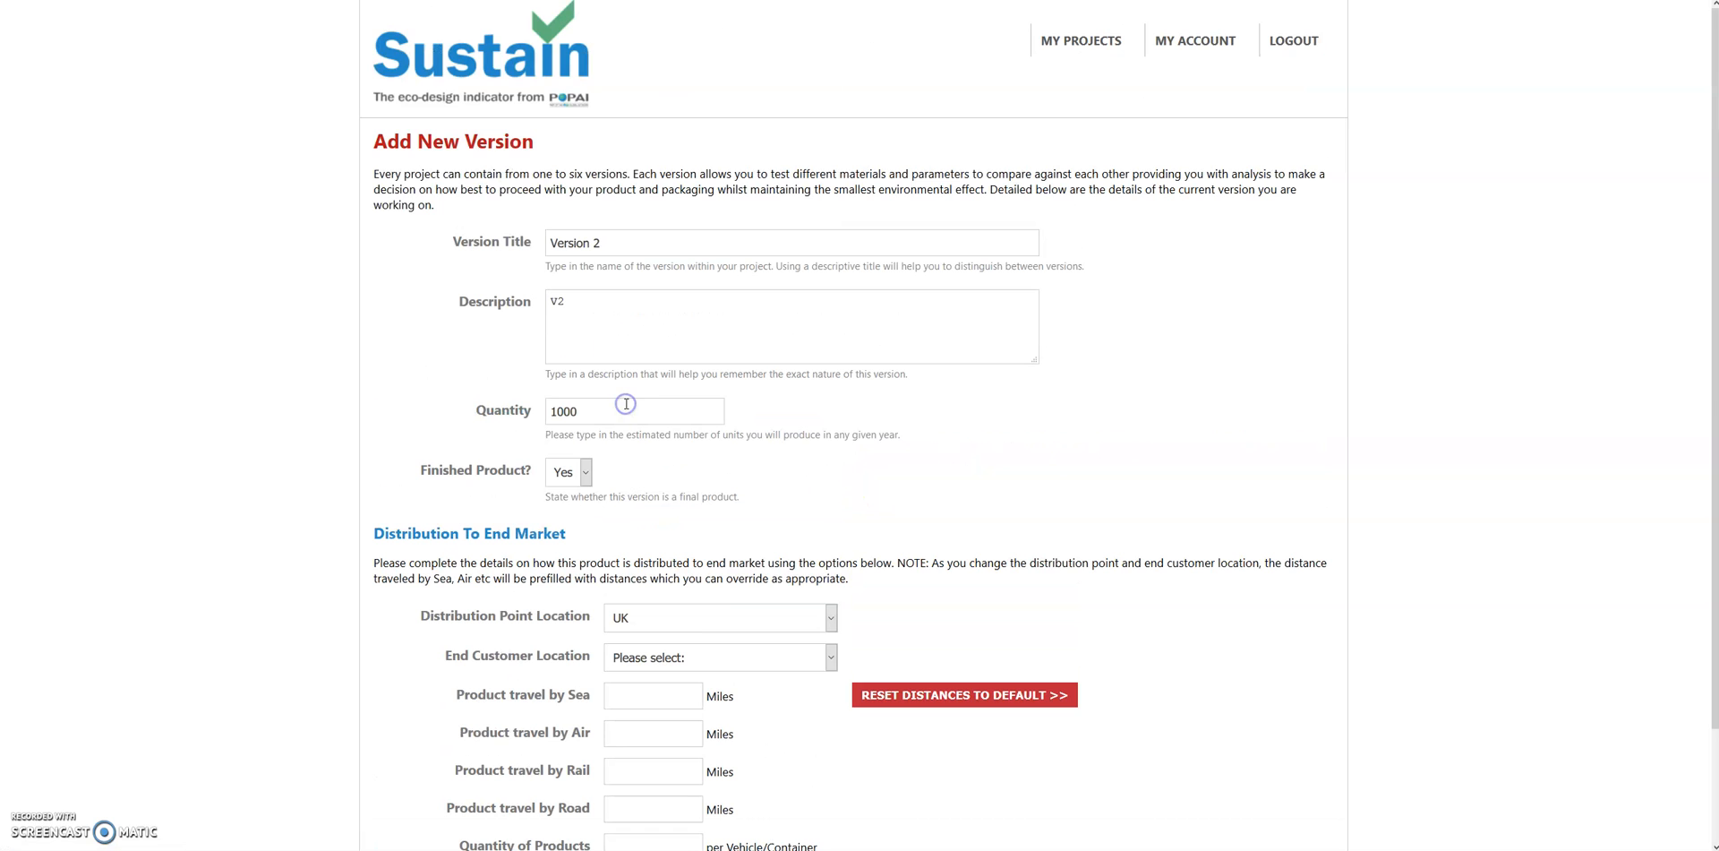
pyautogui.scroll(-3, 861, 439)
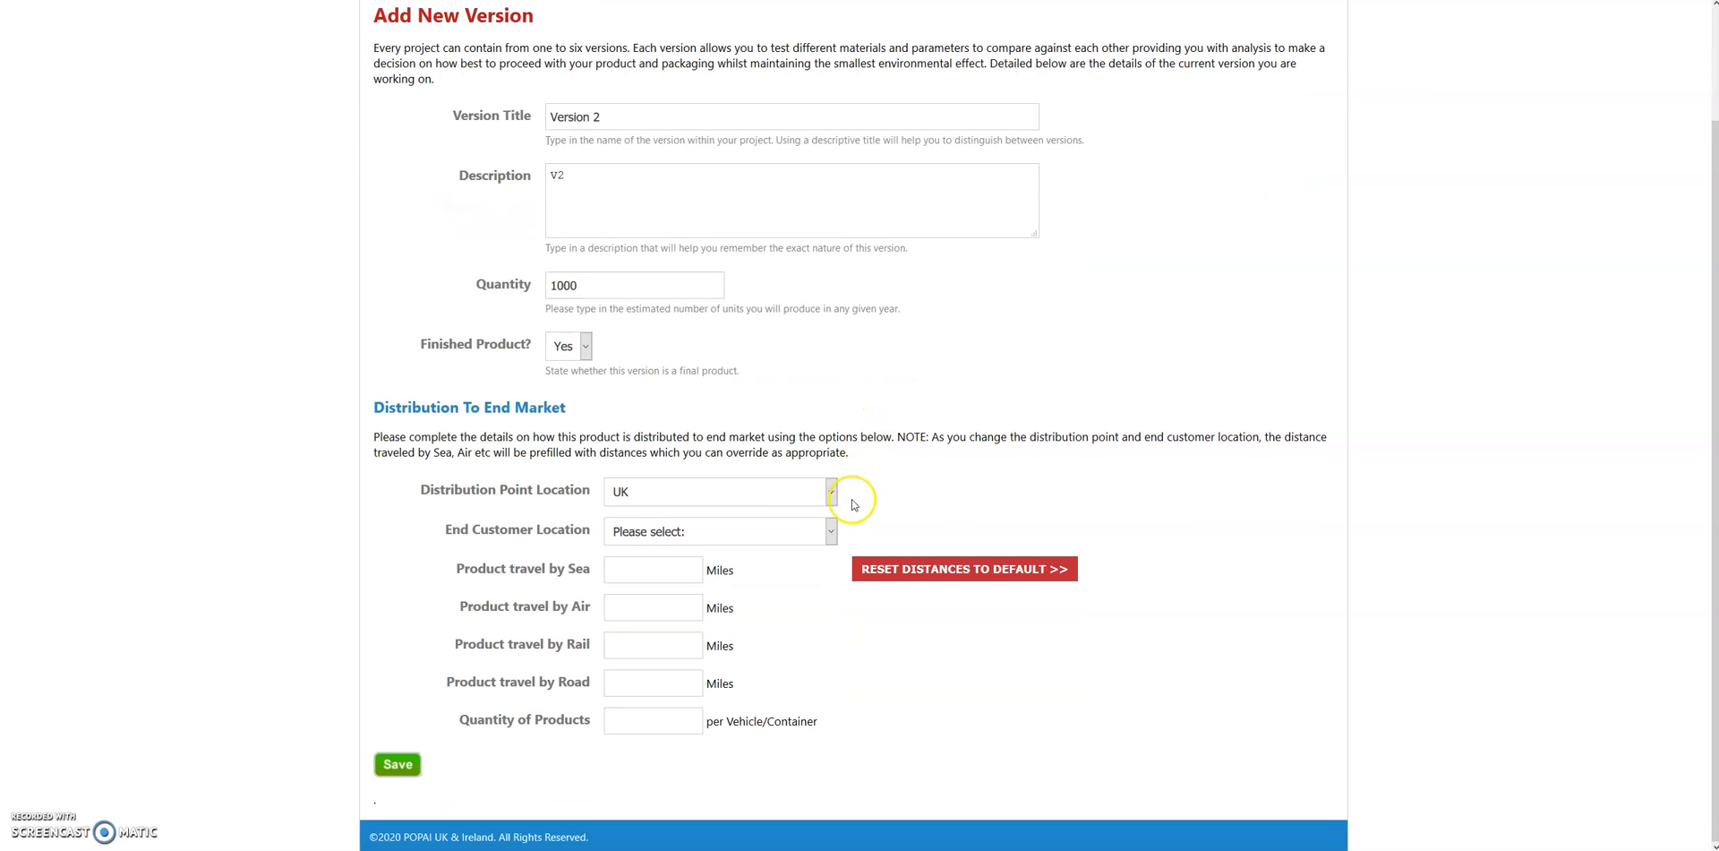
pyautogui.click(832, 531)
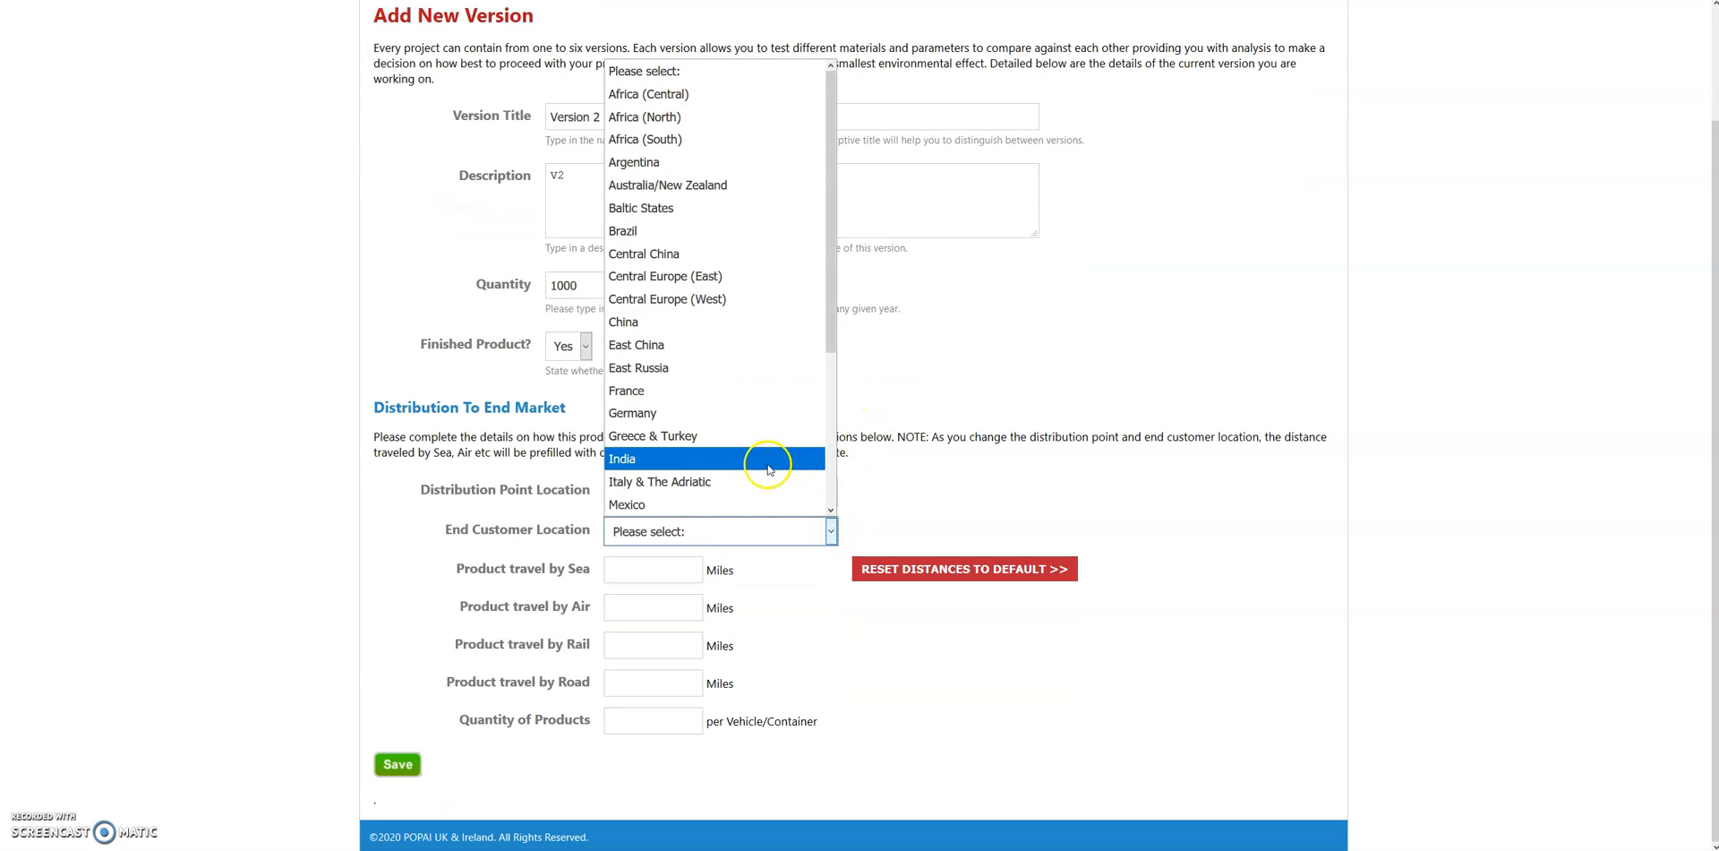
pyautogui.scroll(-3, 767, 467)
pyautogui.click(689, 511)
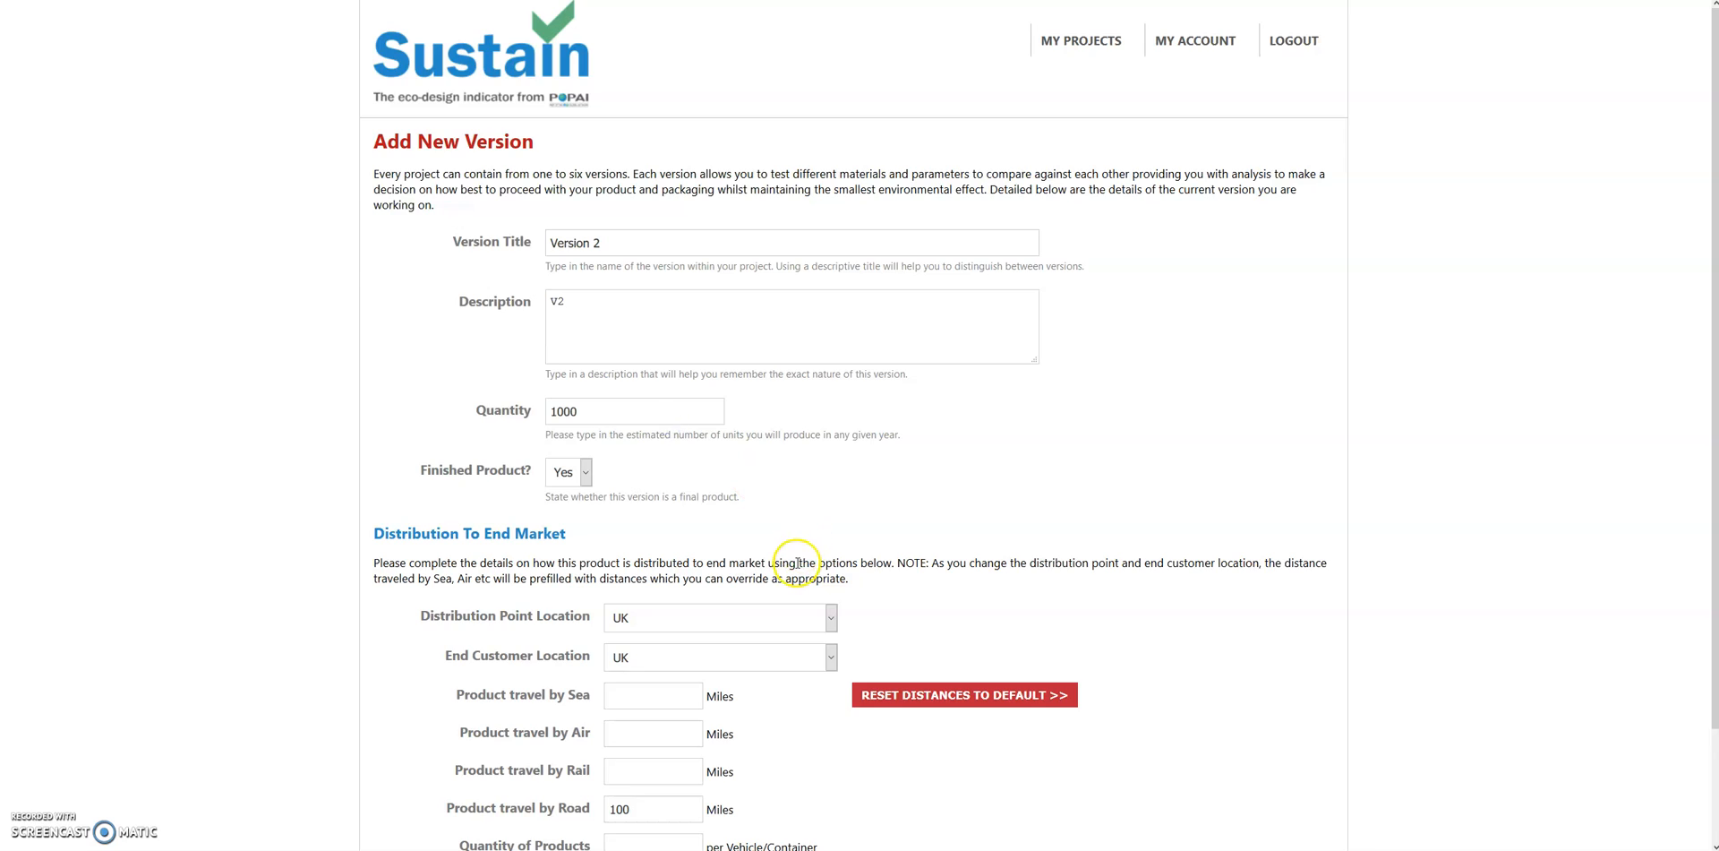
# Override the product's road travel distance with 250 miles.
pyautogui.scroll(-3, 796, 562)
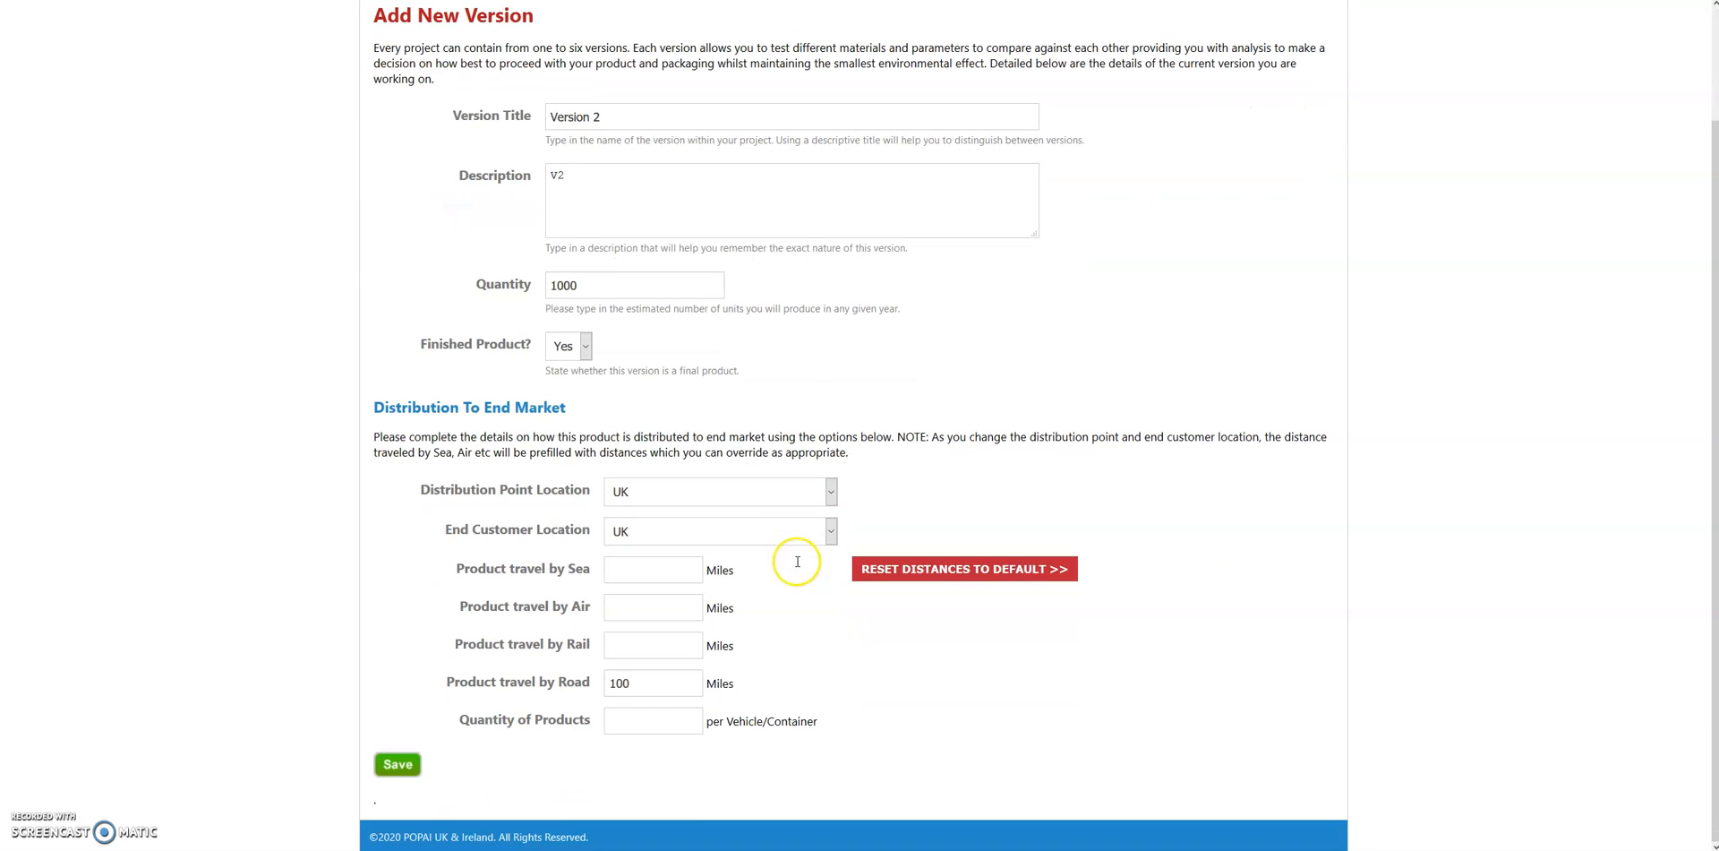
pyautogui.doubleClick(636, 686)
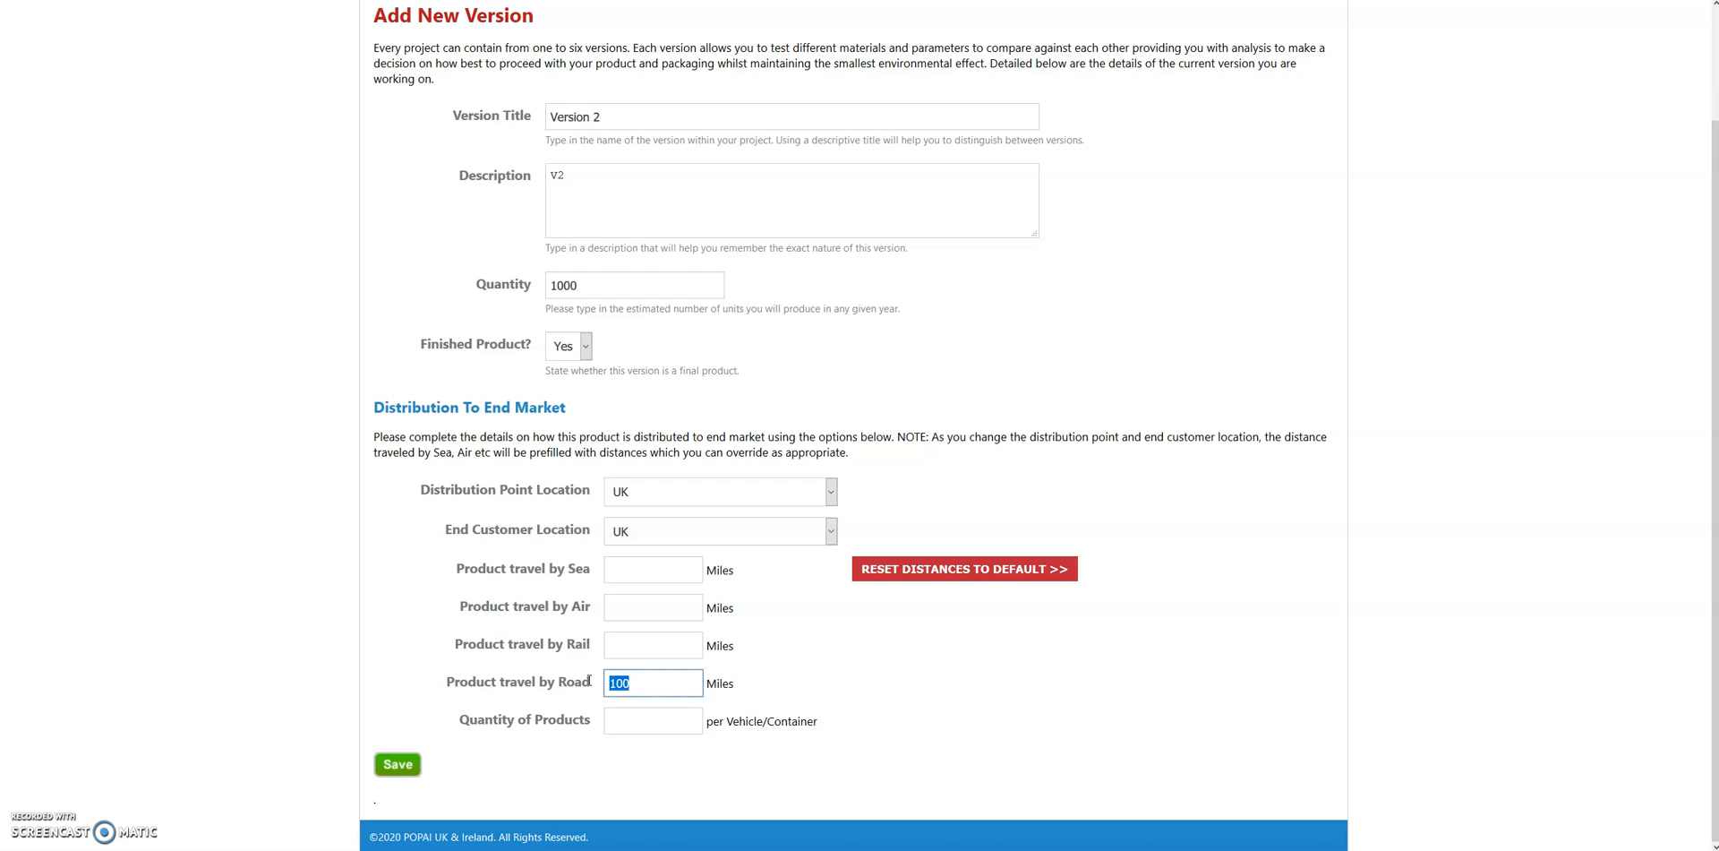
pyautogui.write('250')
pyautogui.click(1001, 664)
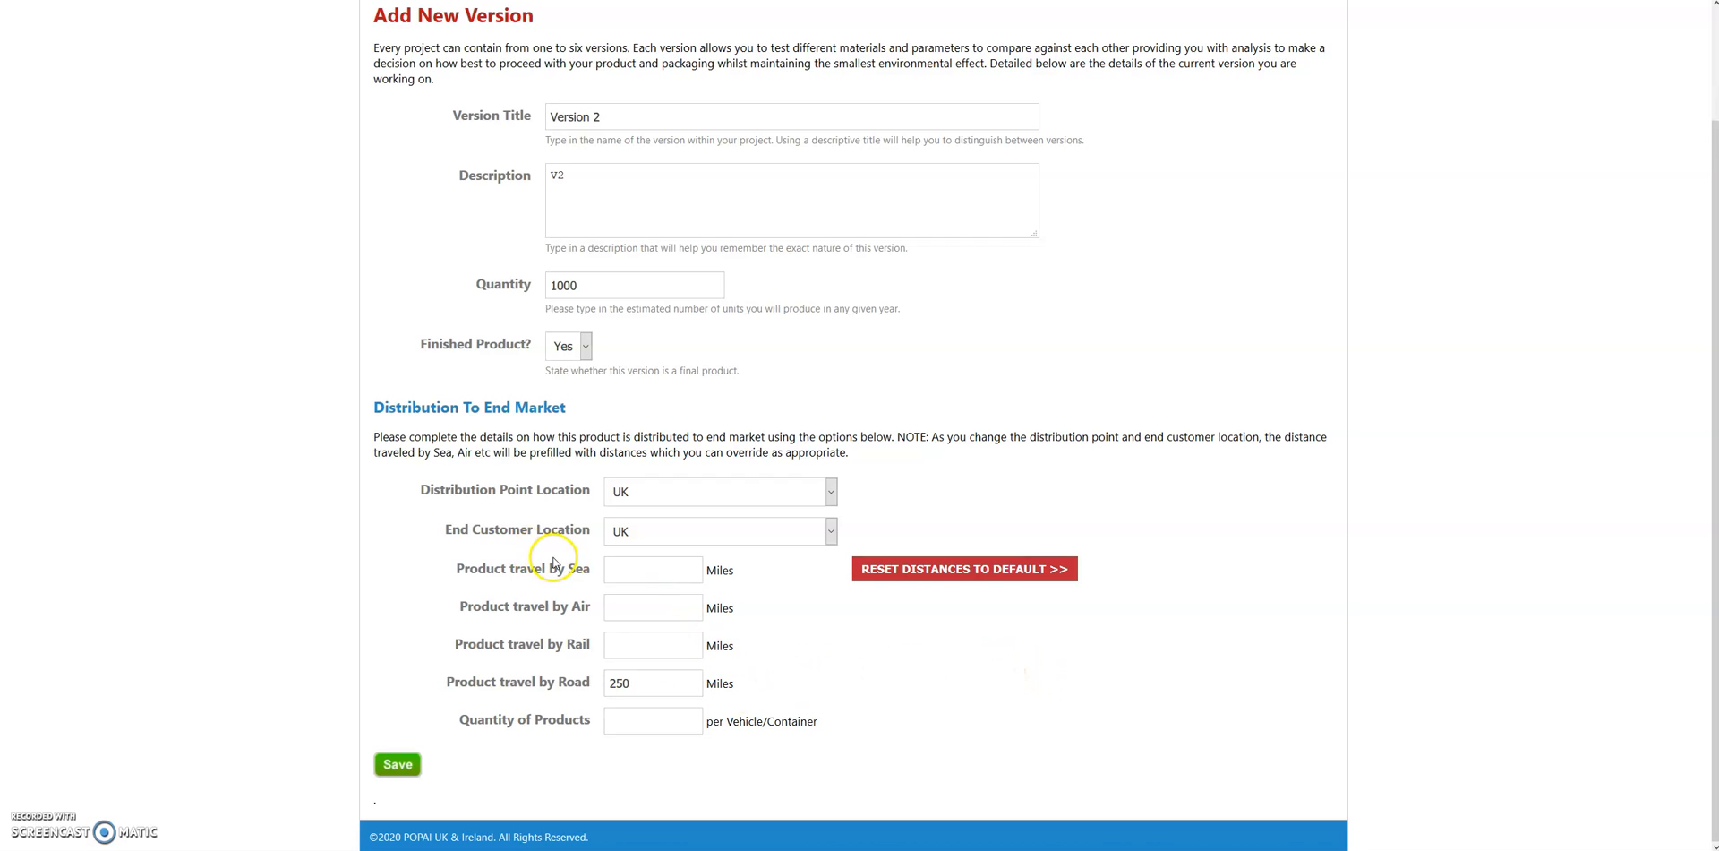
pyautogui.click(624, 575)
pyautogui.click(630, 607)
pyautogui.click(634, 645)
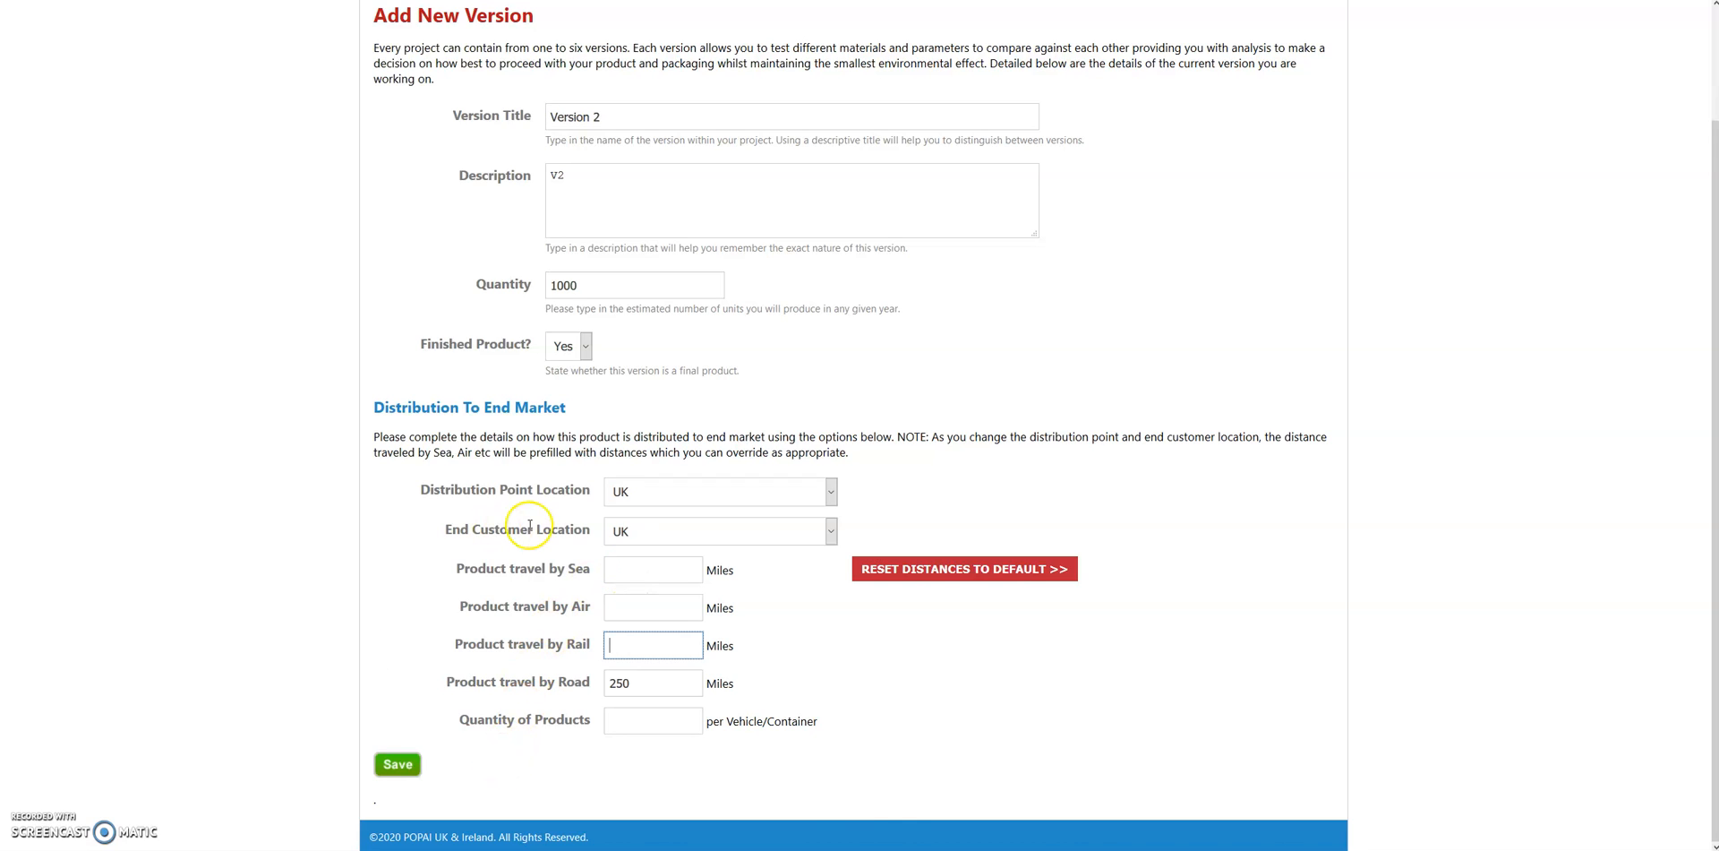
# Set the quantity of products per vehicle/container to 200 and save the version.
pyautogui.click(661, 720)
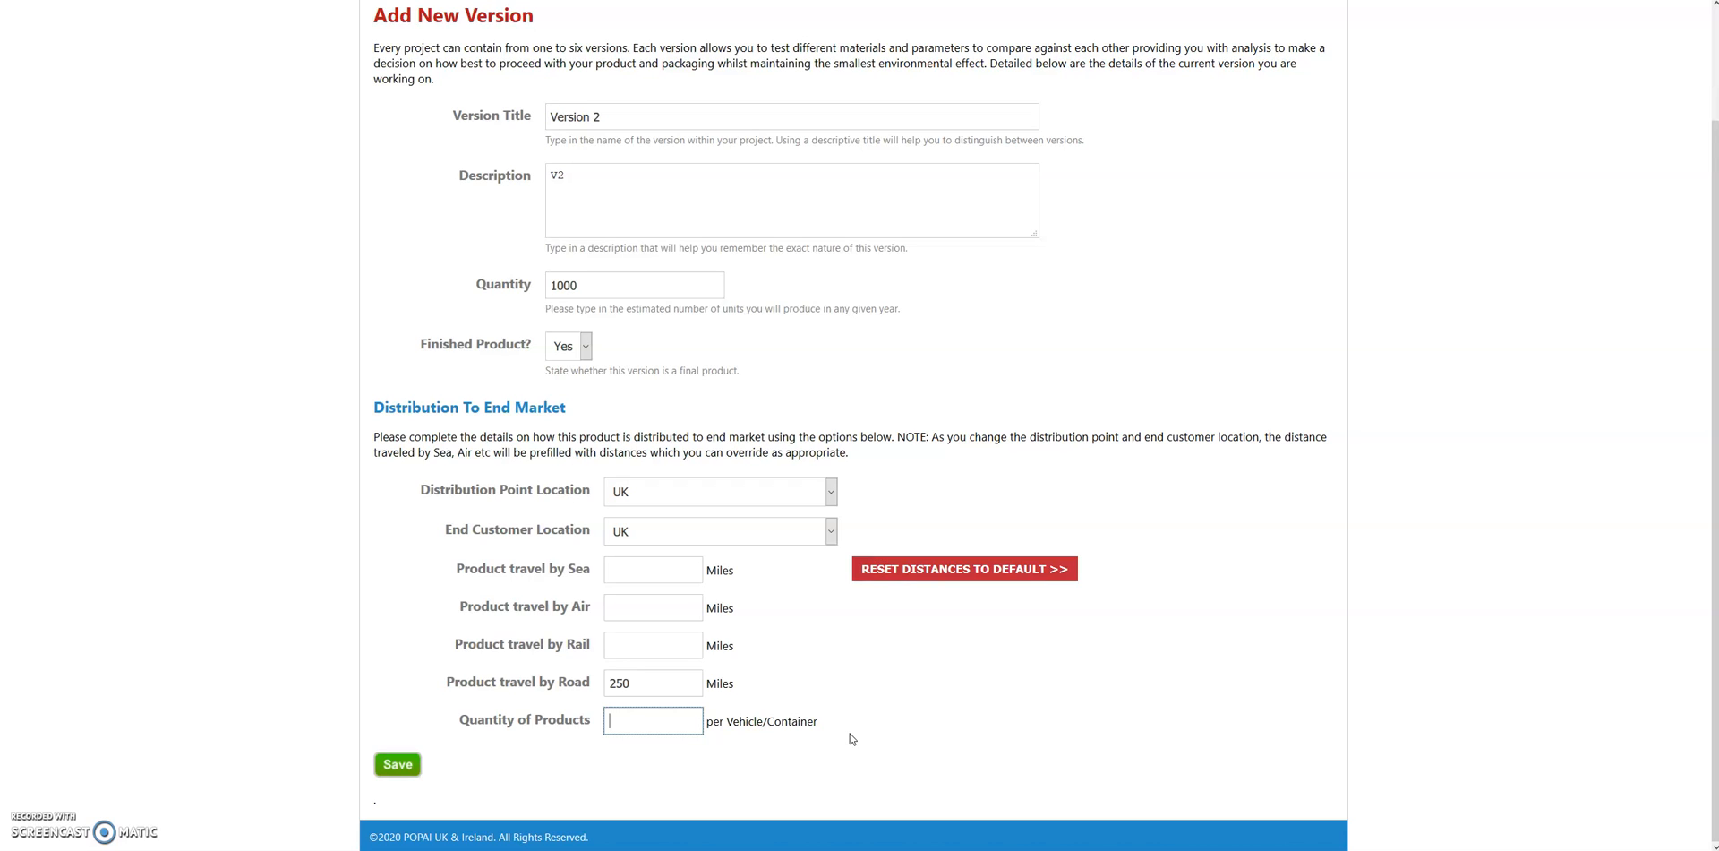
pyautogui.write('200')
pyautogui.click(1121, 678)
pyautogui.scroll(1, 1123, 681)
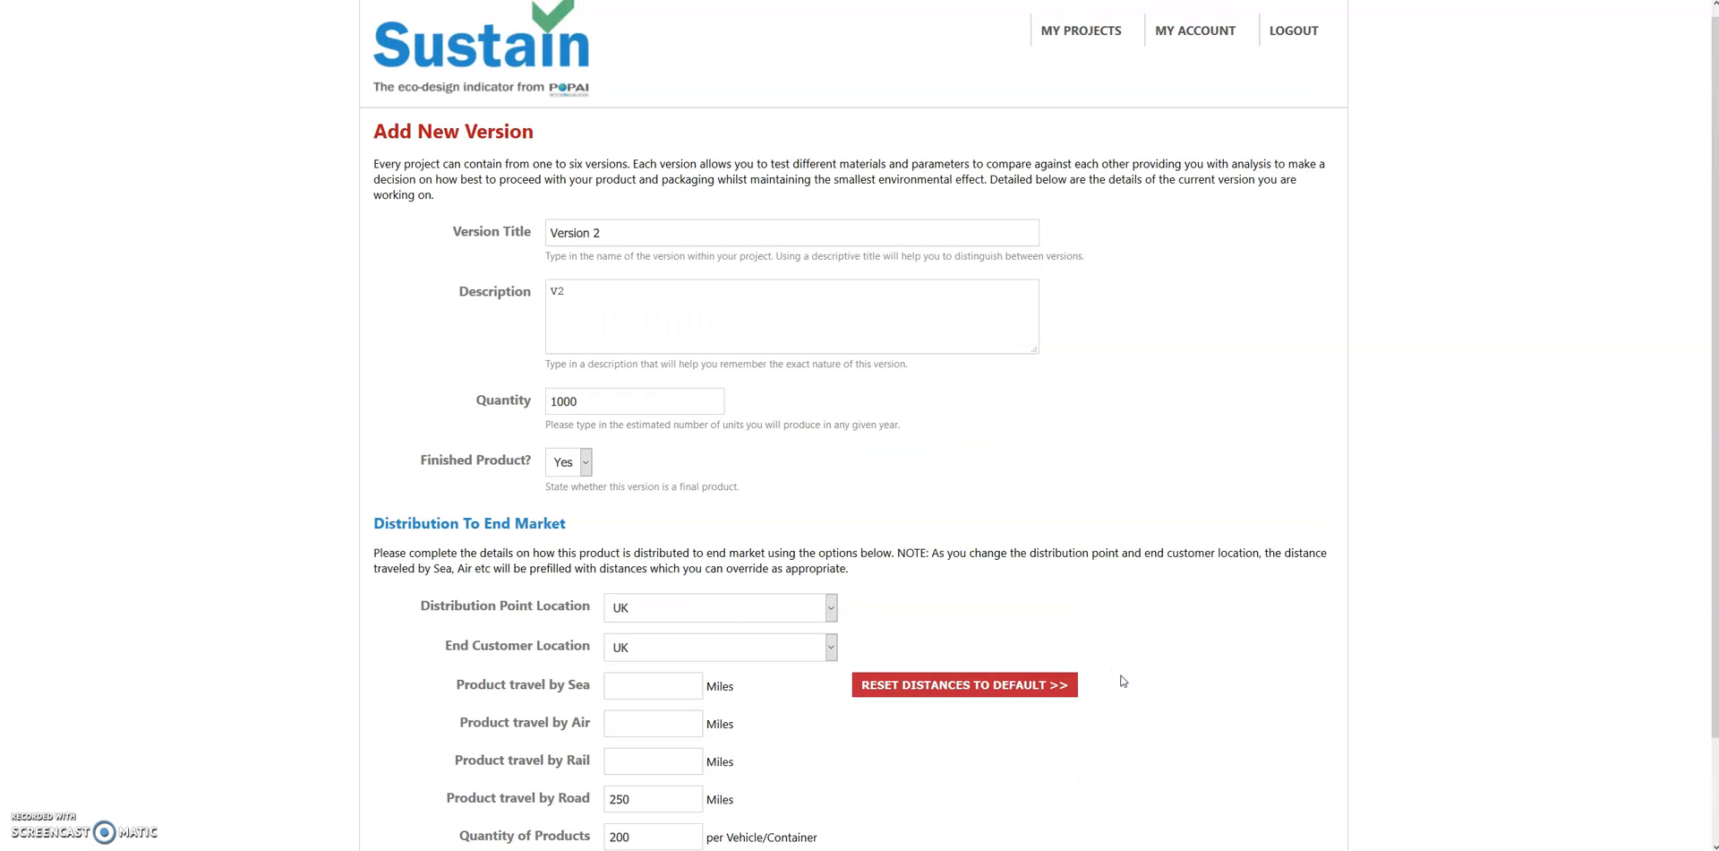
pyautogui.scroll(-1, 1122, 680)
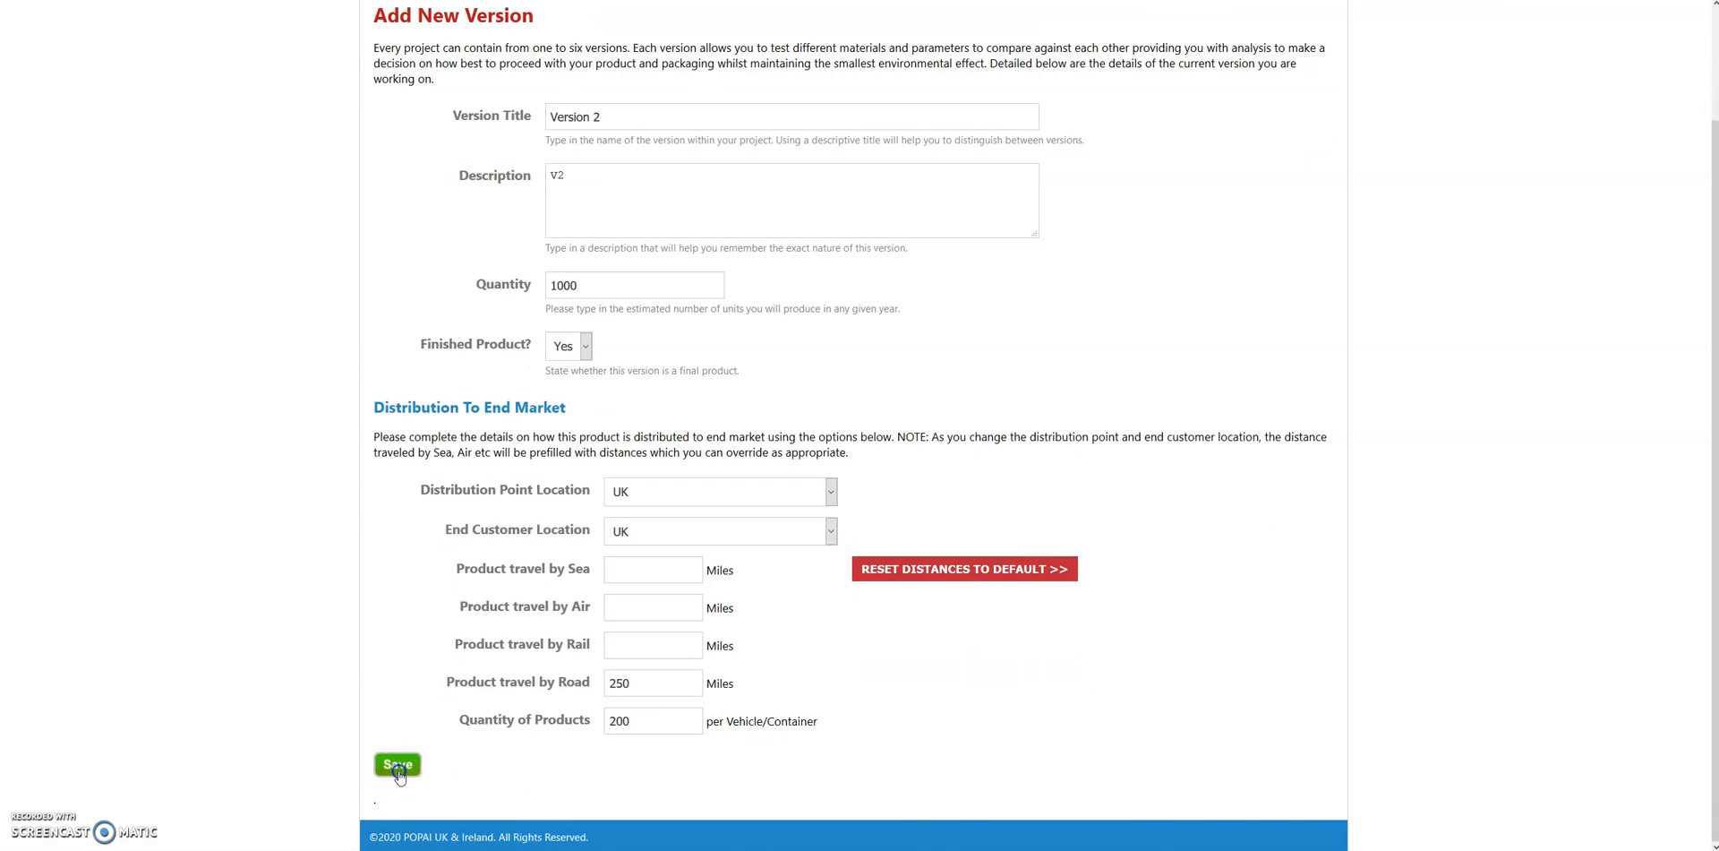
pyautogui.click(399, 770)
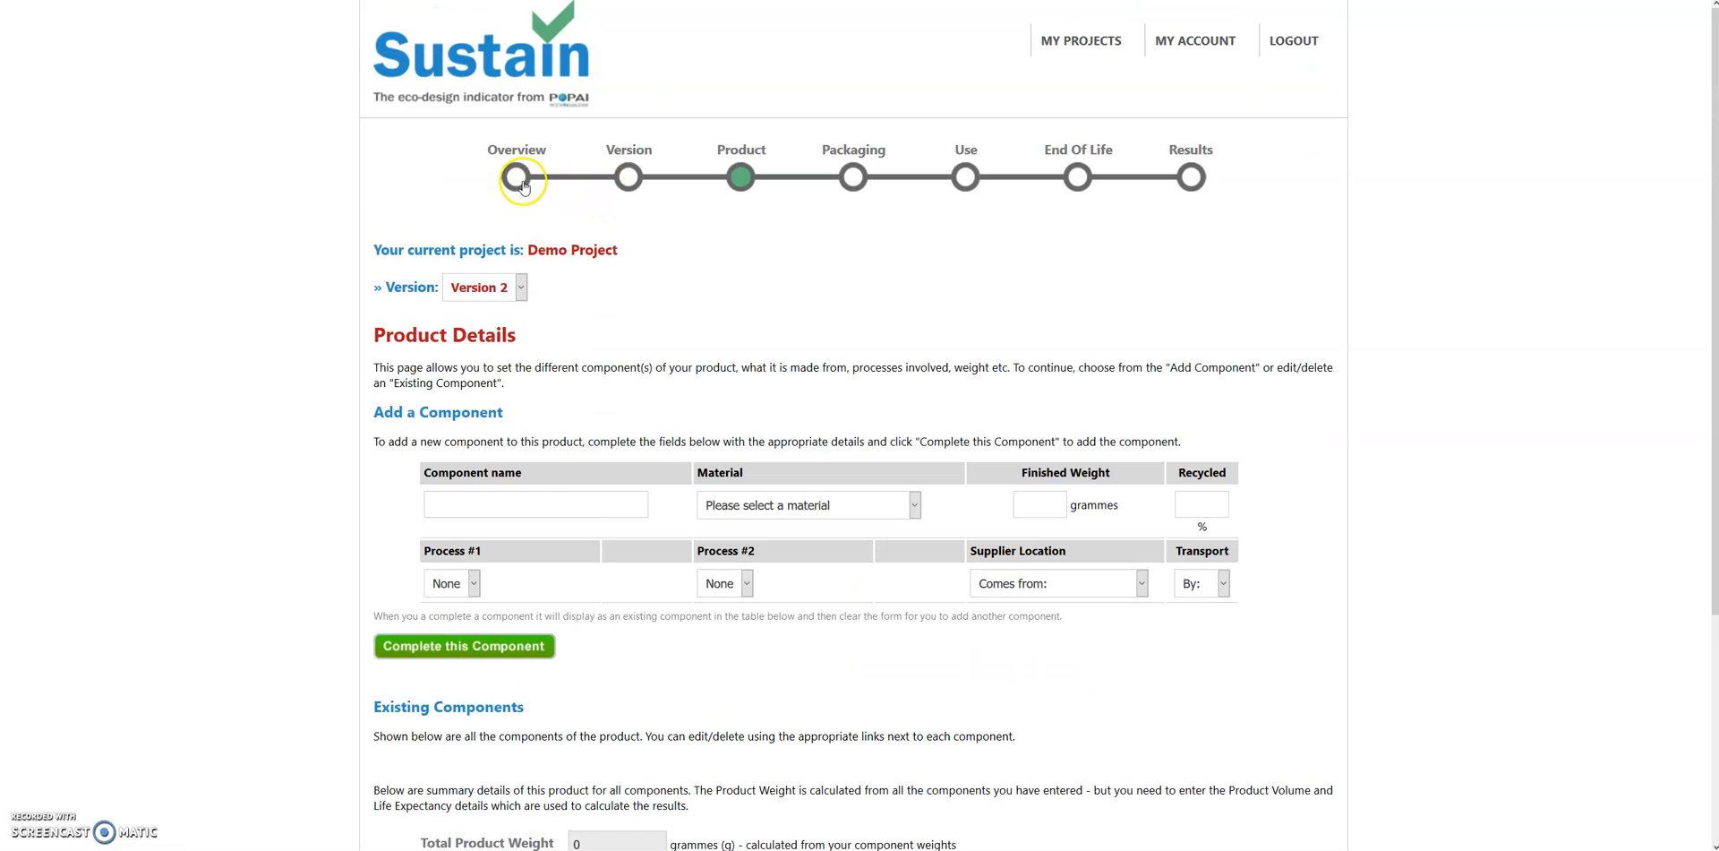
# Return to the project overview and add another version that copies all details from Version 2.
pyautogui.click(518, 179)
pyautogui.scroll(-2, 461, 322)
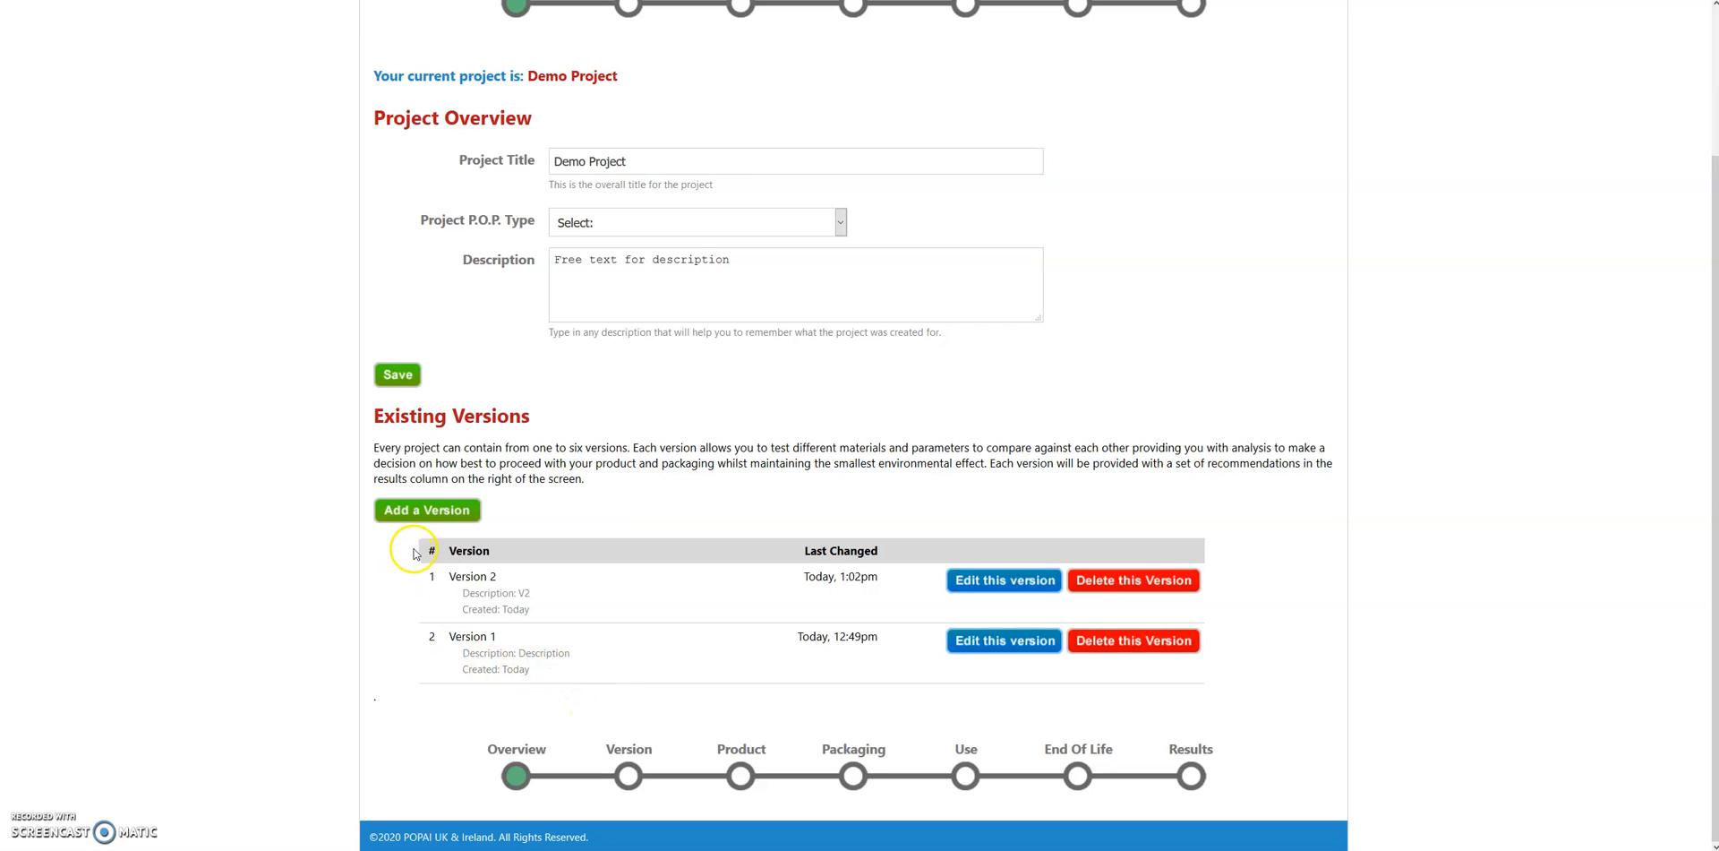
pyautogui.click(454, 517)
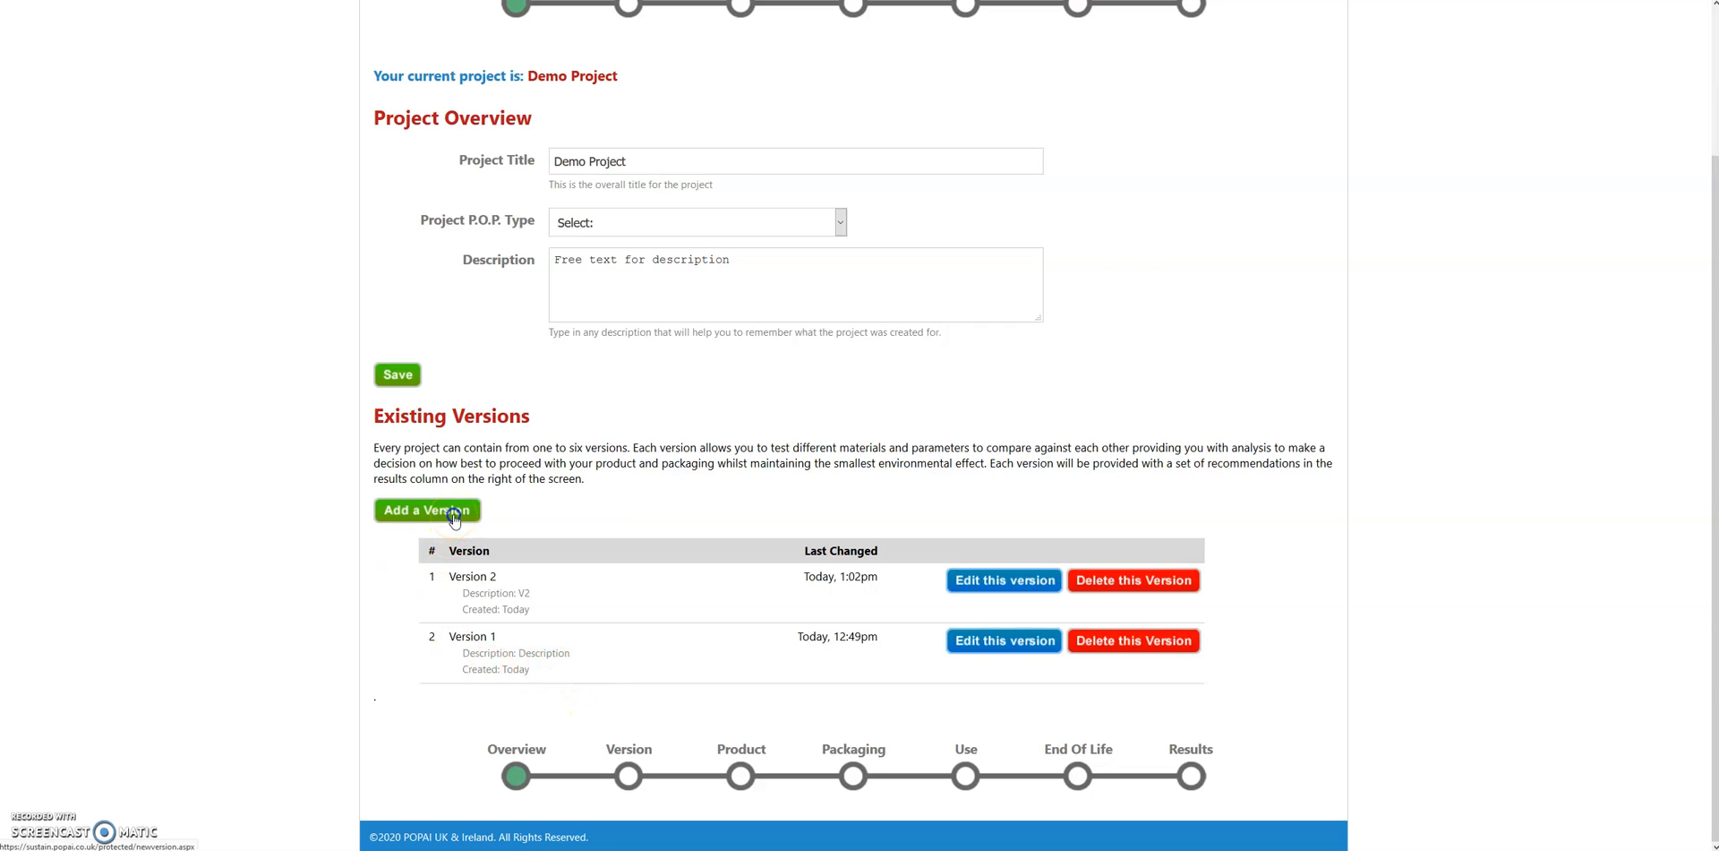
pyautogui.click(430, 223)
pyautogui.click(522, 258)
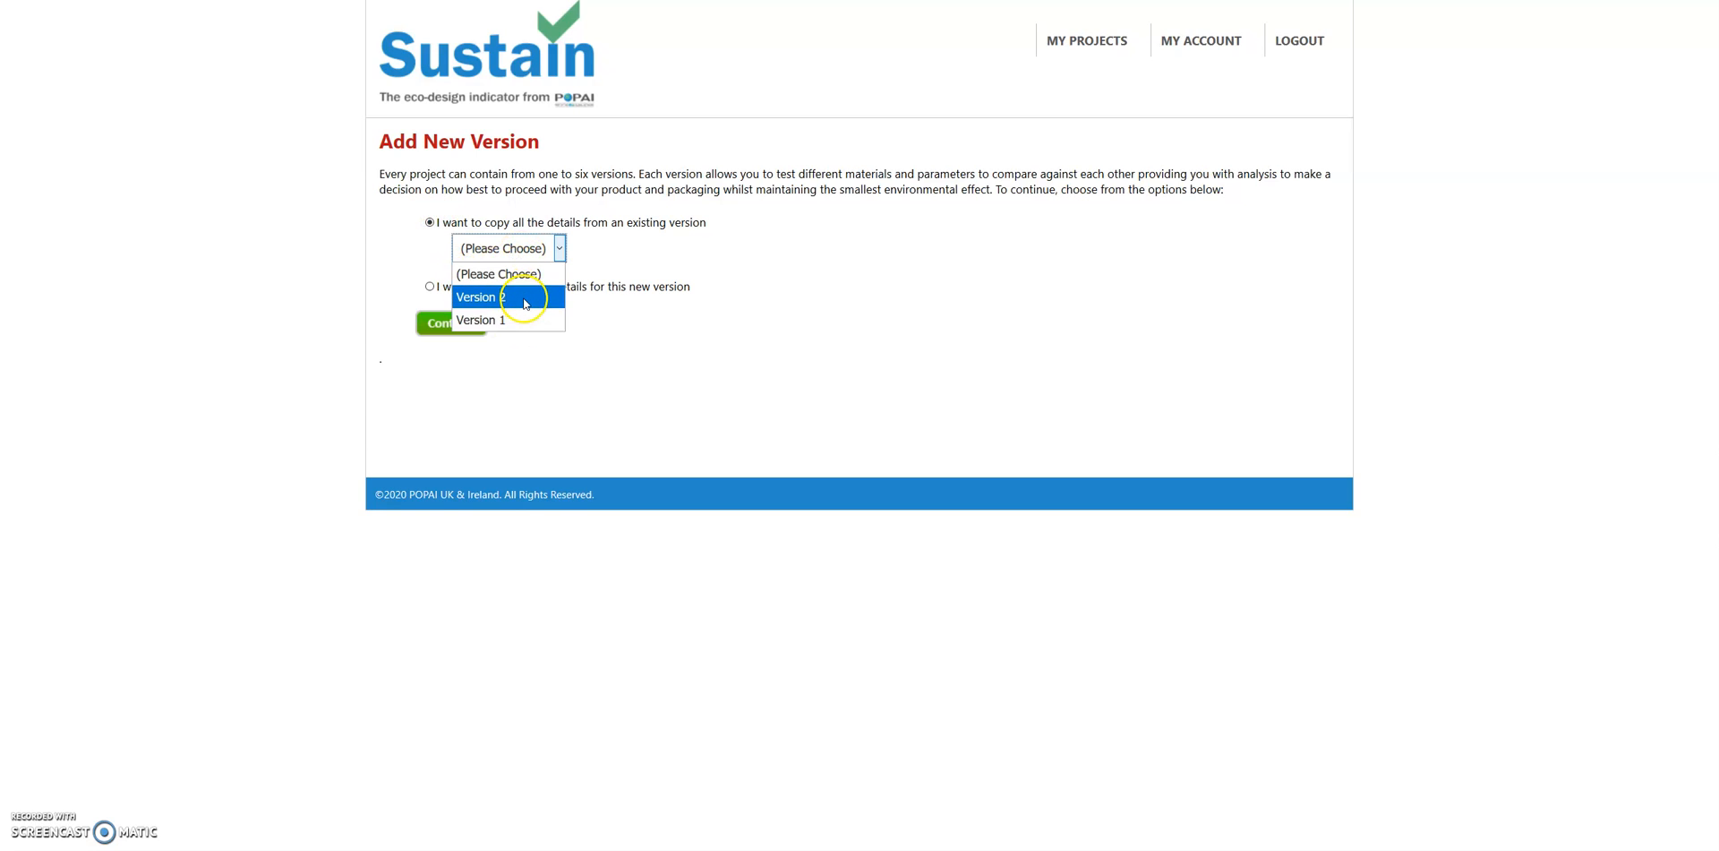
pyautogui.click(524, 297)
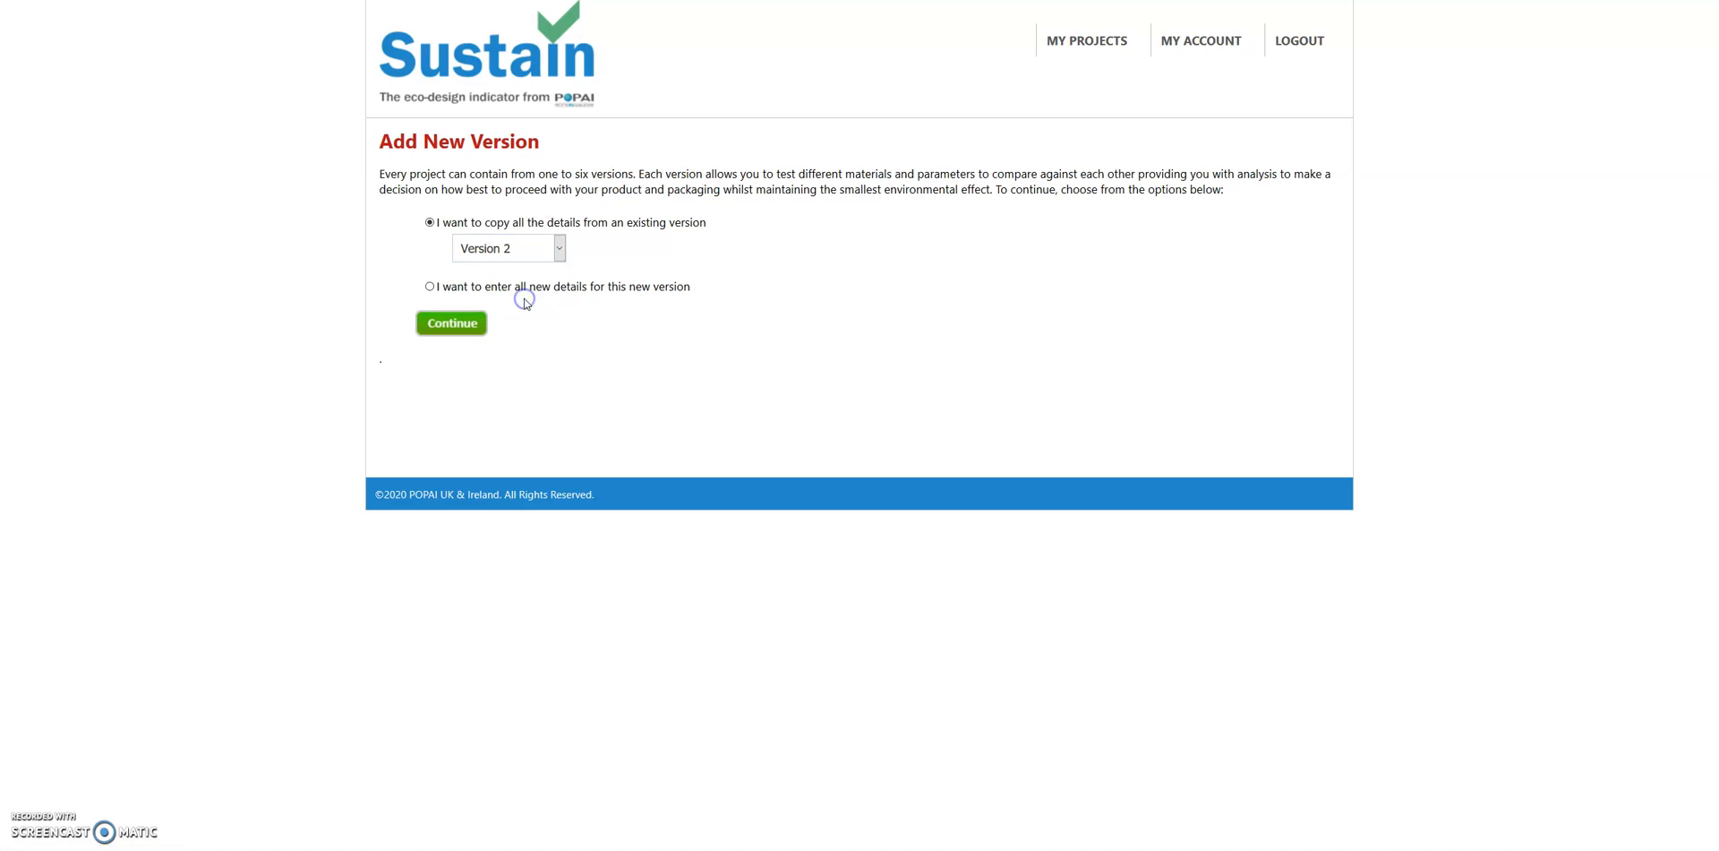
pyautogui.click(452, 324)
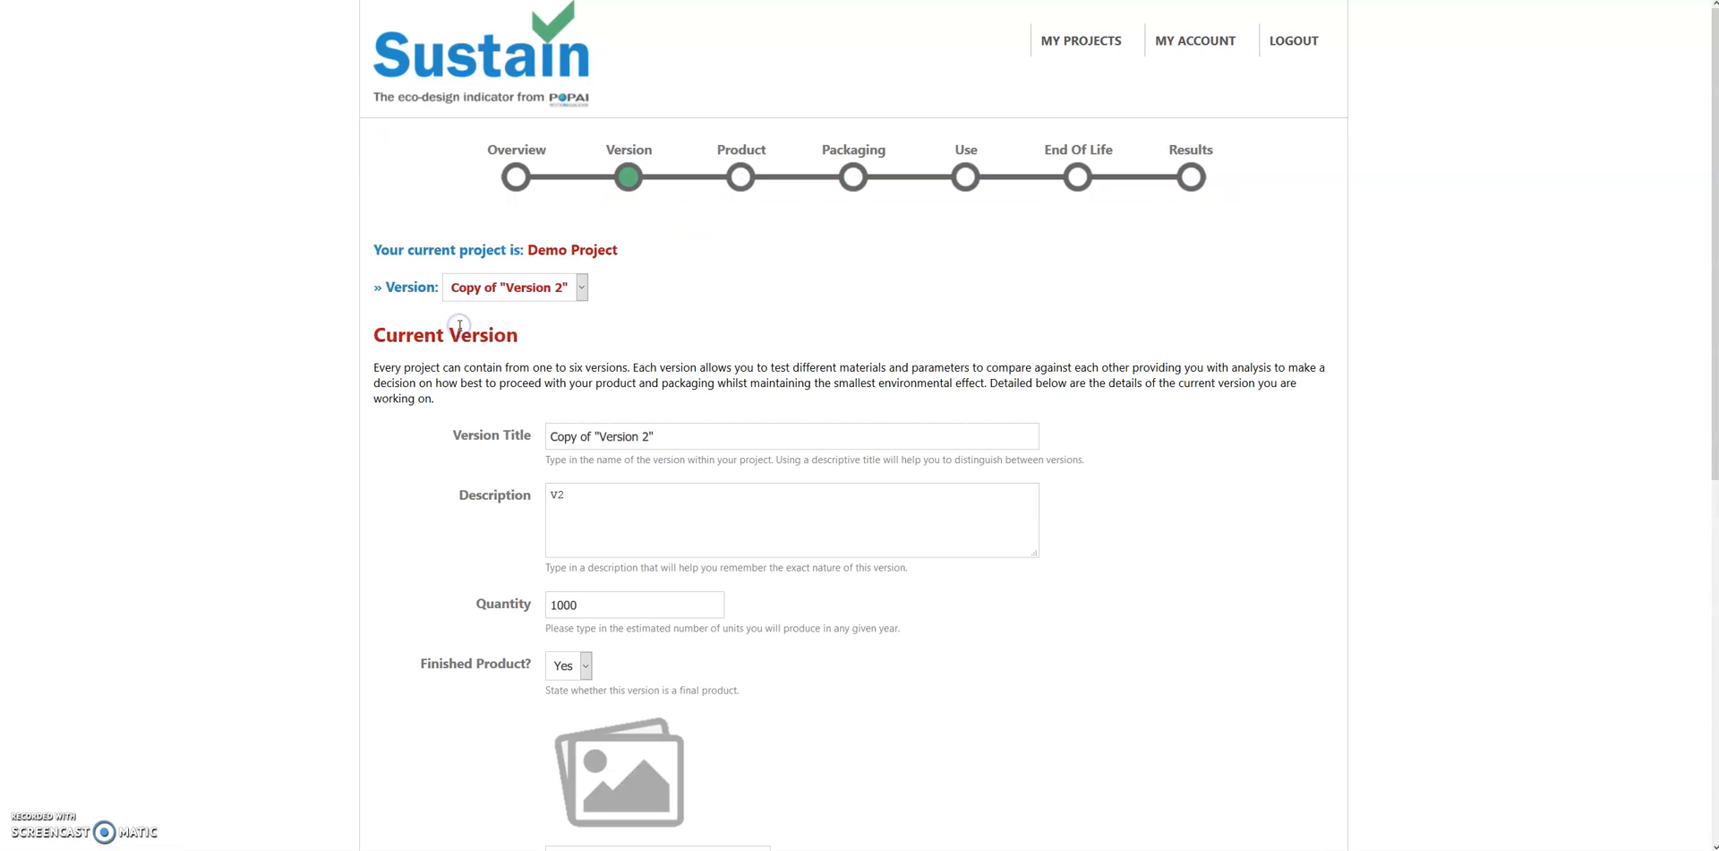
# Change the copied version's title to "Version 3".
pyautogui.scroll(-3, 640, 340)
pyautogui.scroll(-5, 649, 323)
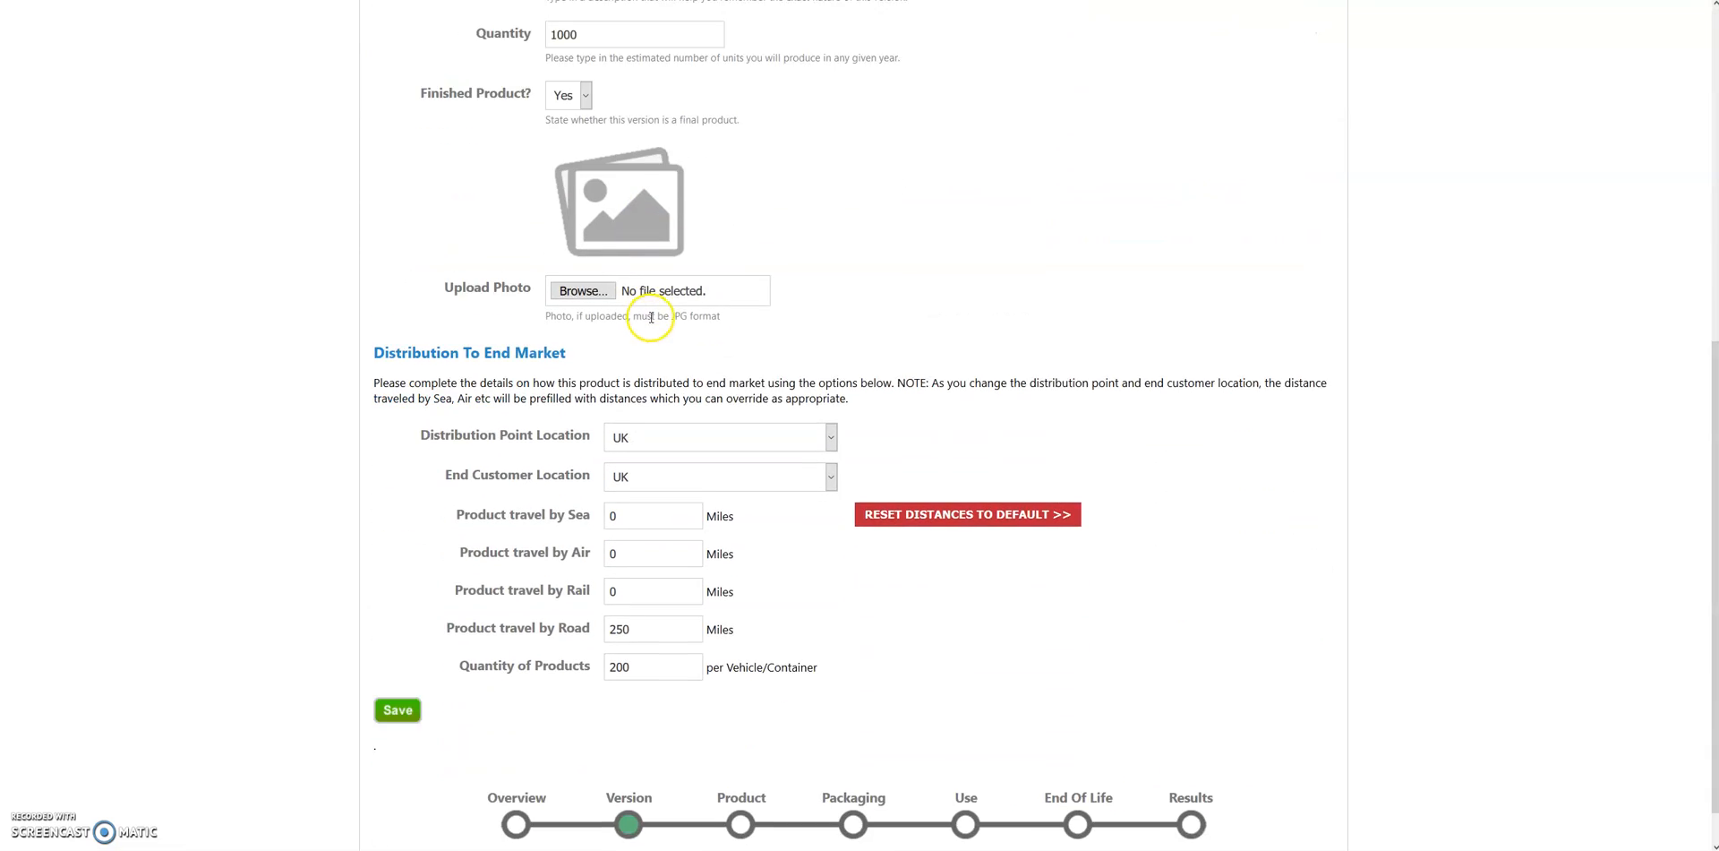
pyautogui.scroll(5, 775, 597)
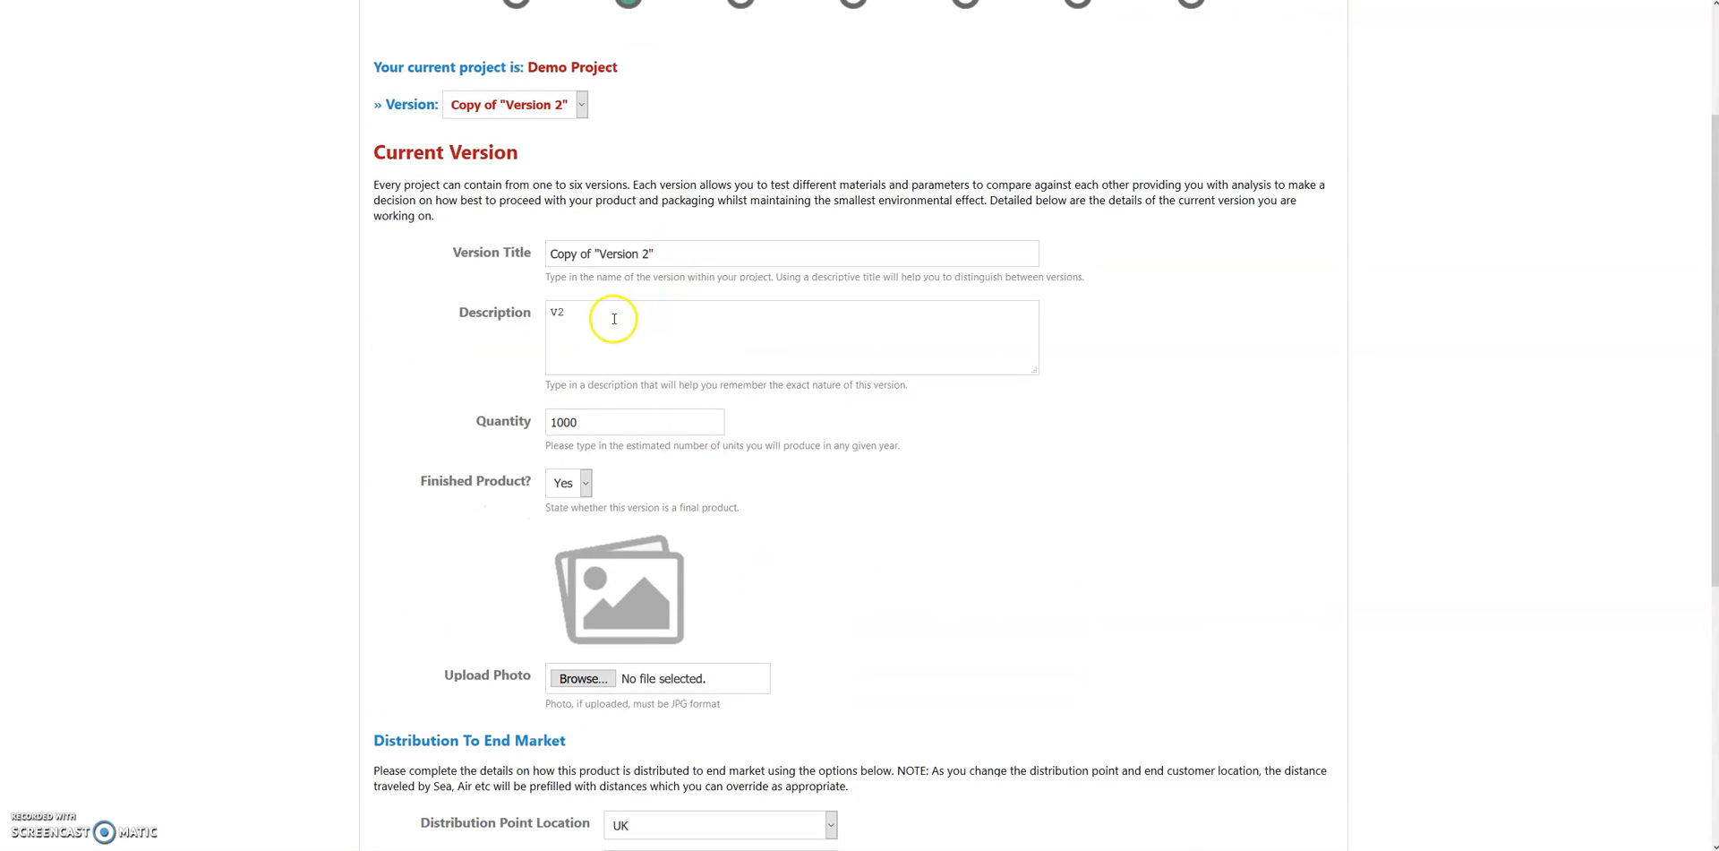
pyautogui.moveTo(663, 253); pyautogui.dragTo(526, 238)
pyautogui.write('V')
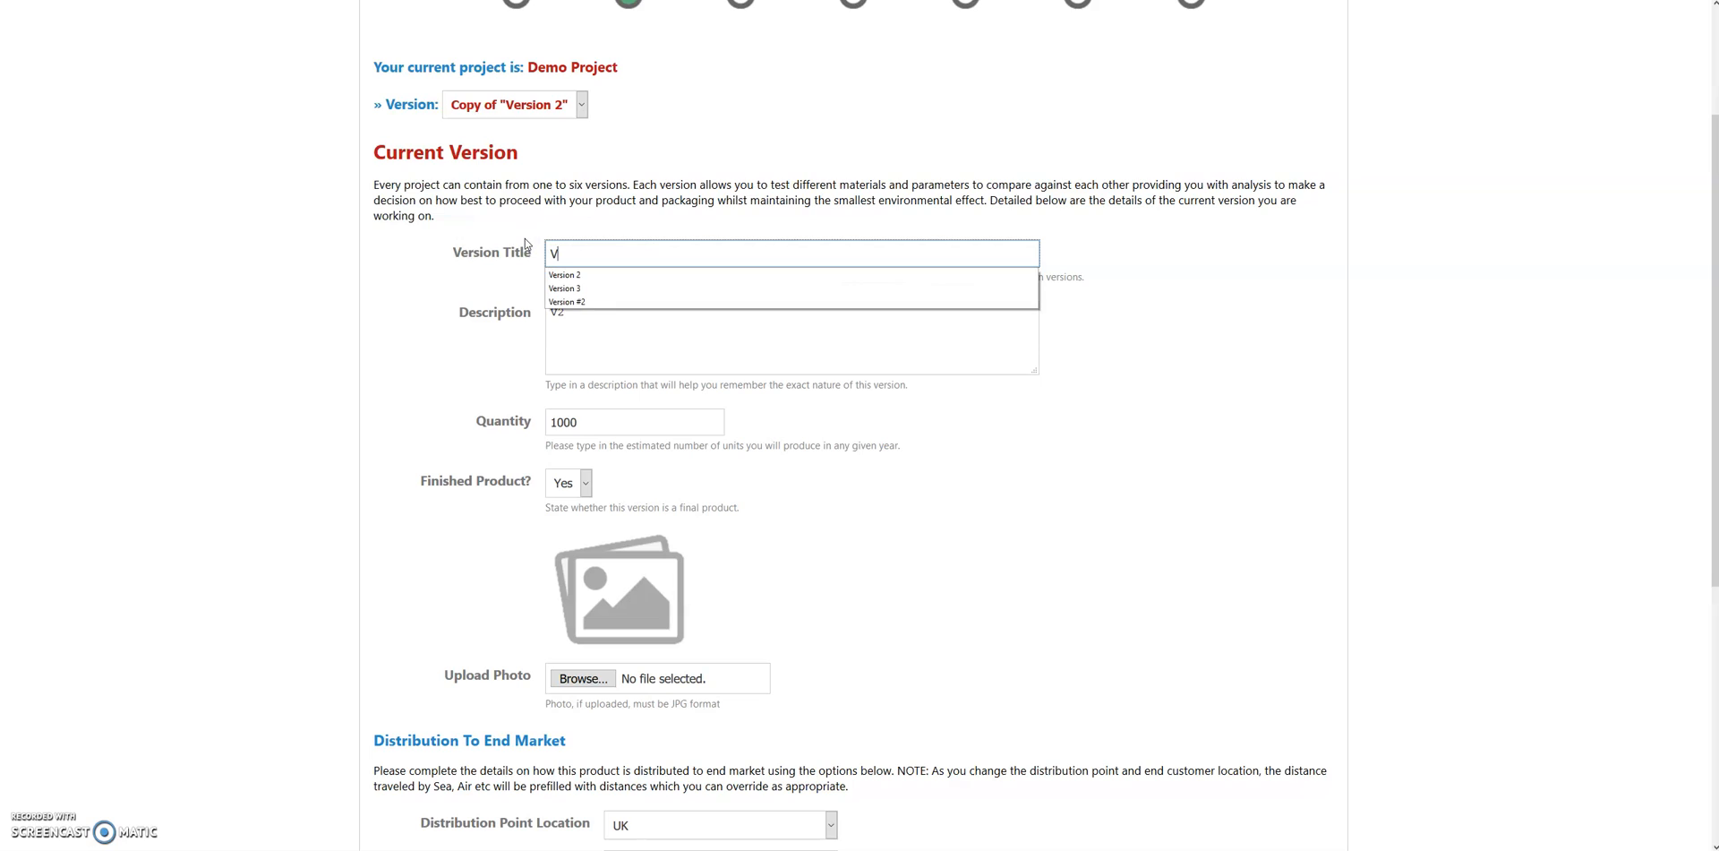
pyautogui.write('ersion 3')
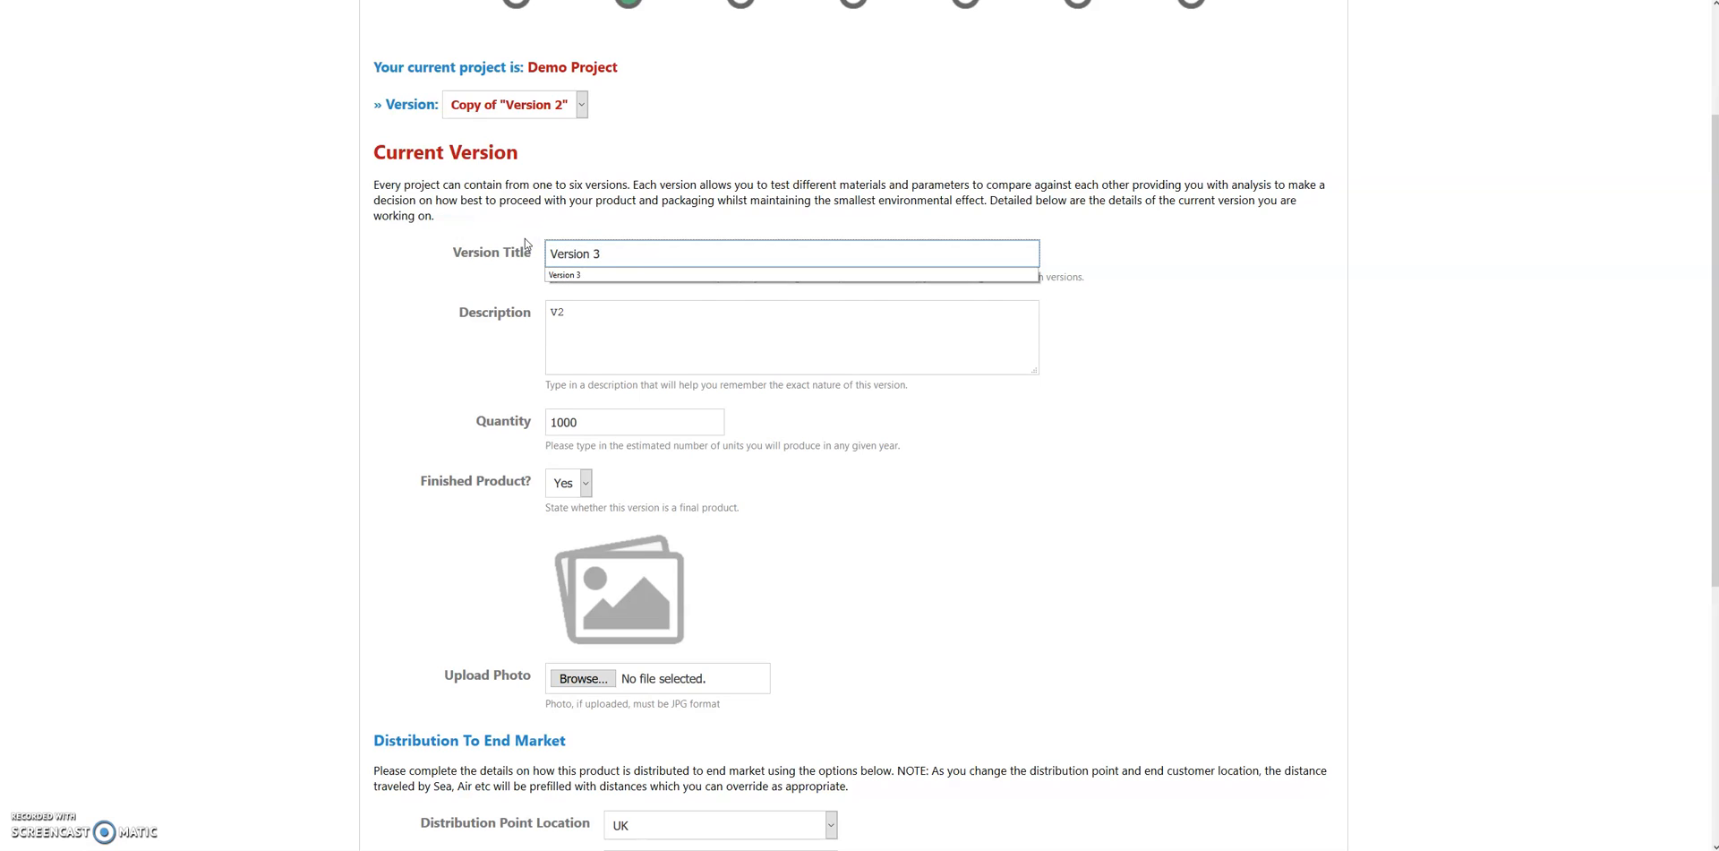
# Change the copied version's description to "V3".
pyautogui.click(729, 316)
pyautogui.press('BackSpace')
pyautogui.write('3')
pyautogui.click(627, 428)
# Choose sus-logo.jpg as the photo for Version 3 and save the version.
pyautogui.scroll(-3, 726, 536)
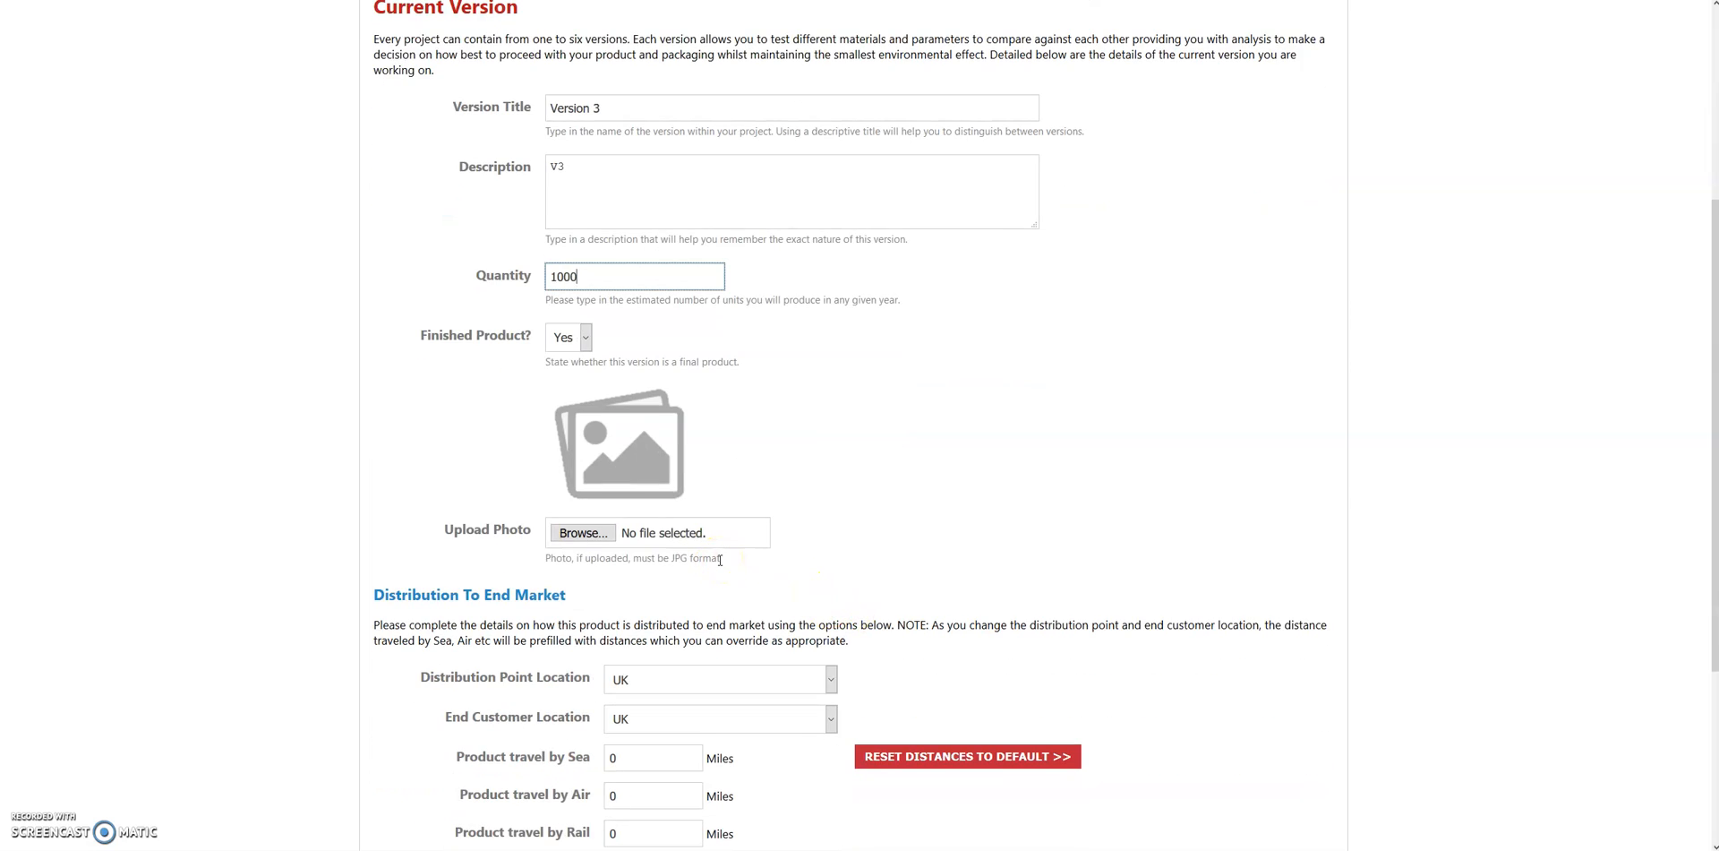
pyautogui.click(587, 534)
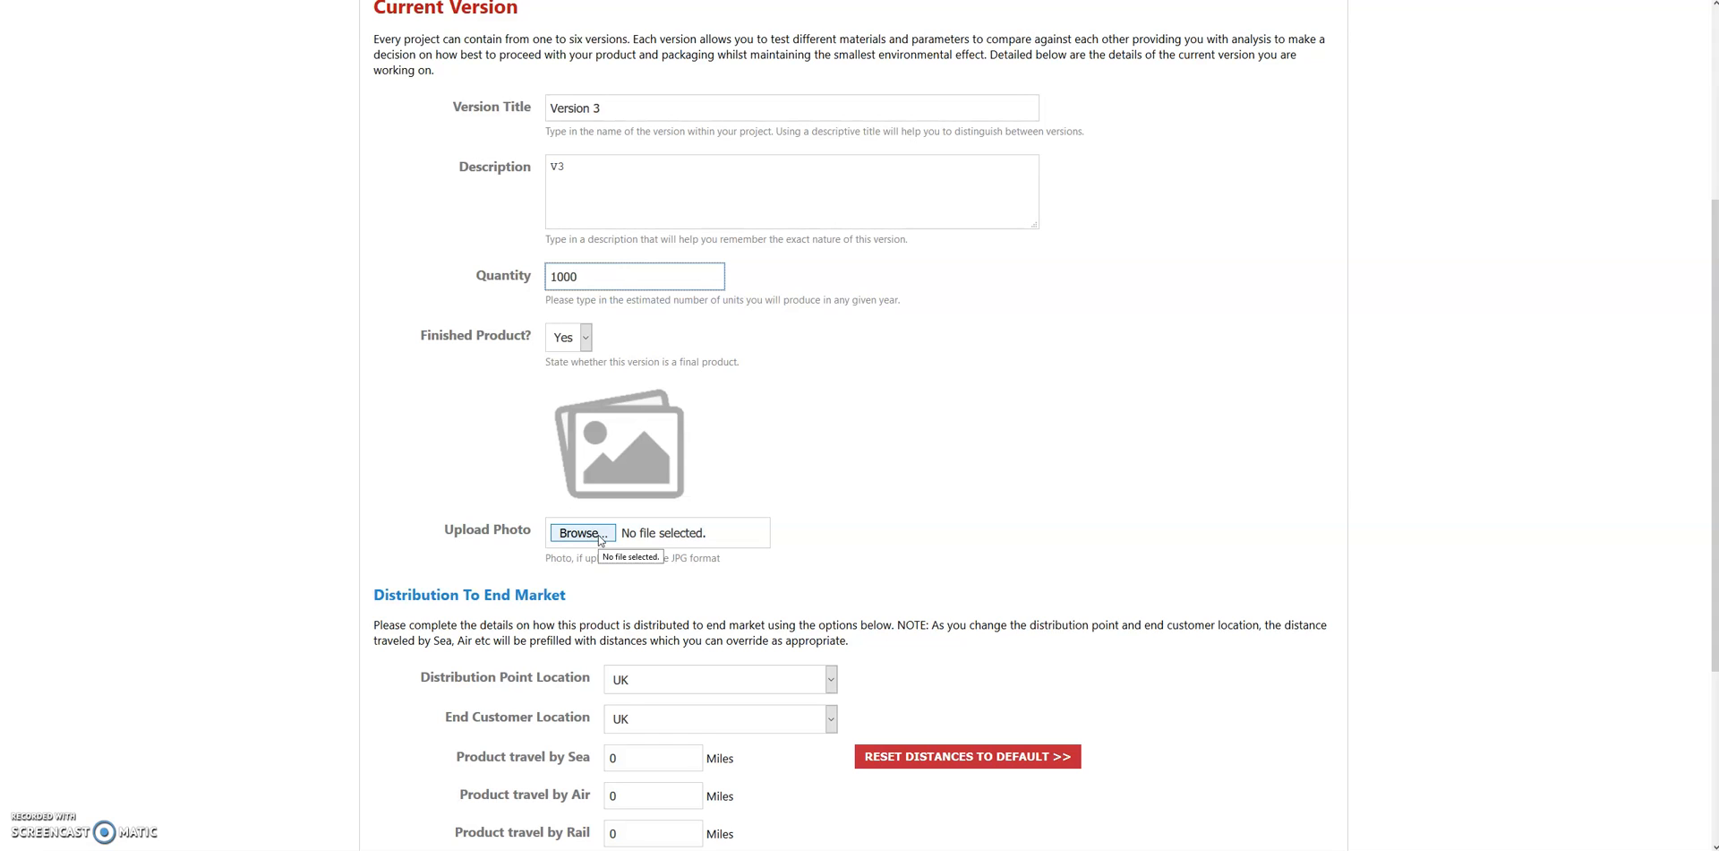
pyautogui.click(597, 541)
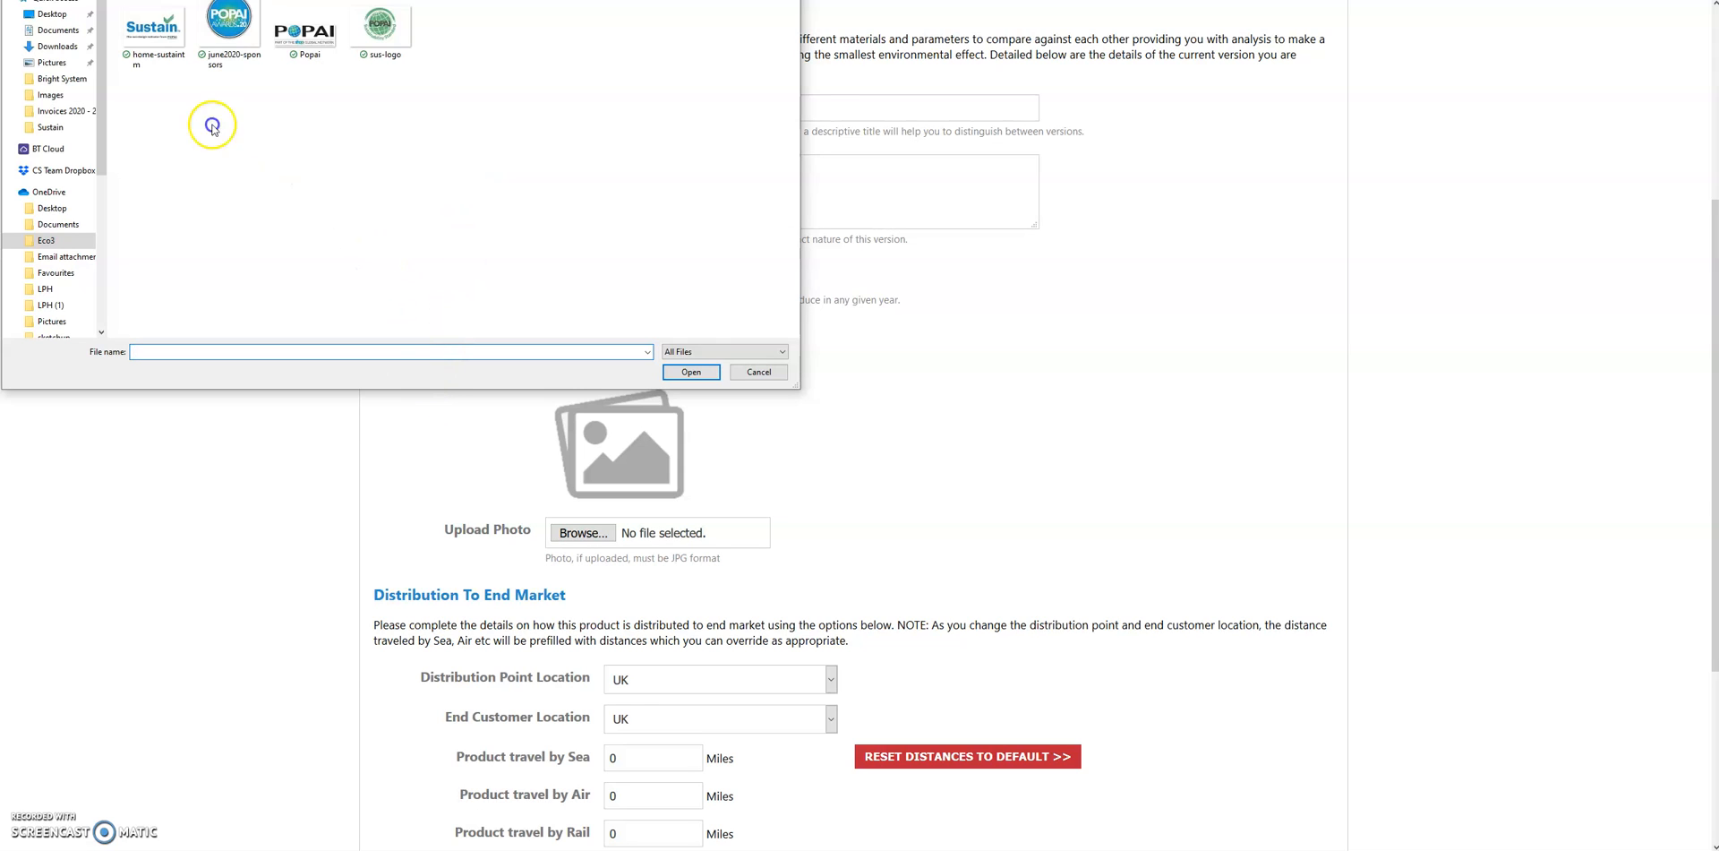
pyautogui.click(376, 36)
pyautogui.doubleClick(376, 42)
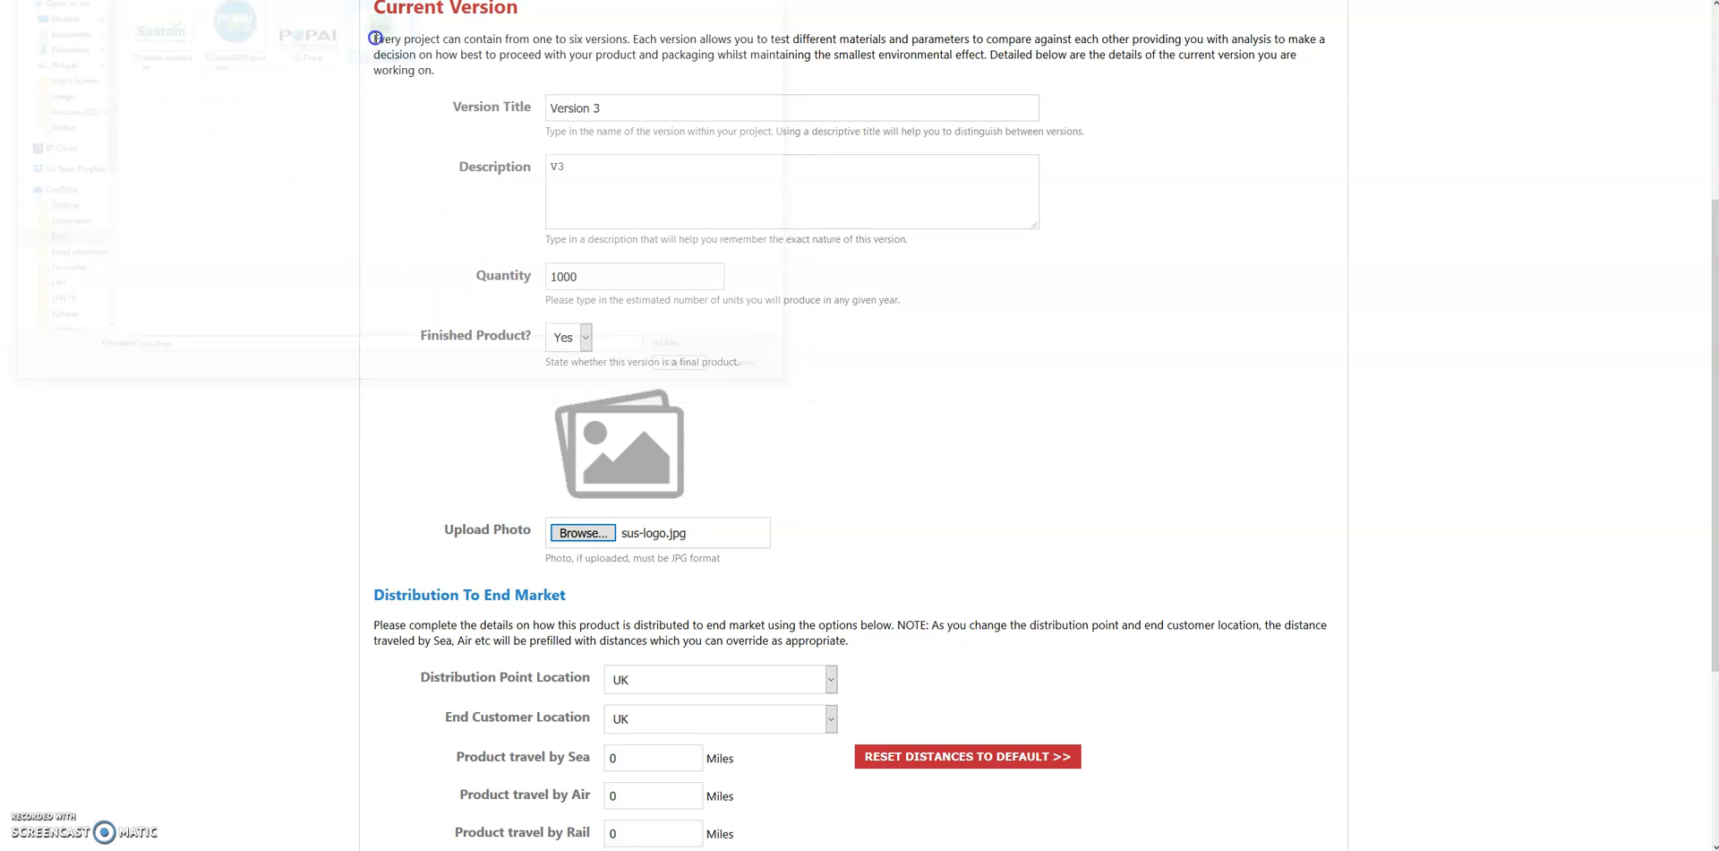
pyautogui.scroll(-1, 585, 539)
pyautogui.scroll(-3, 585, 539)
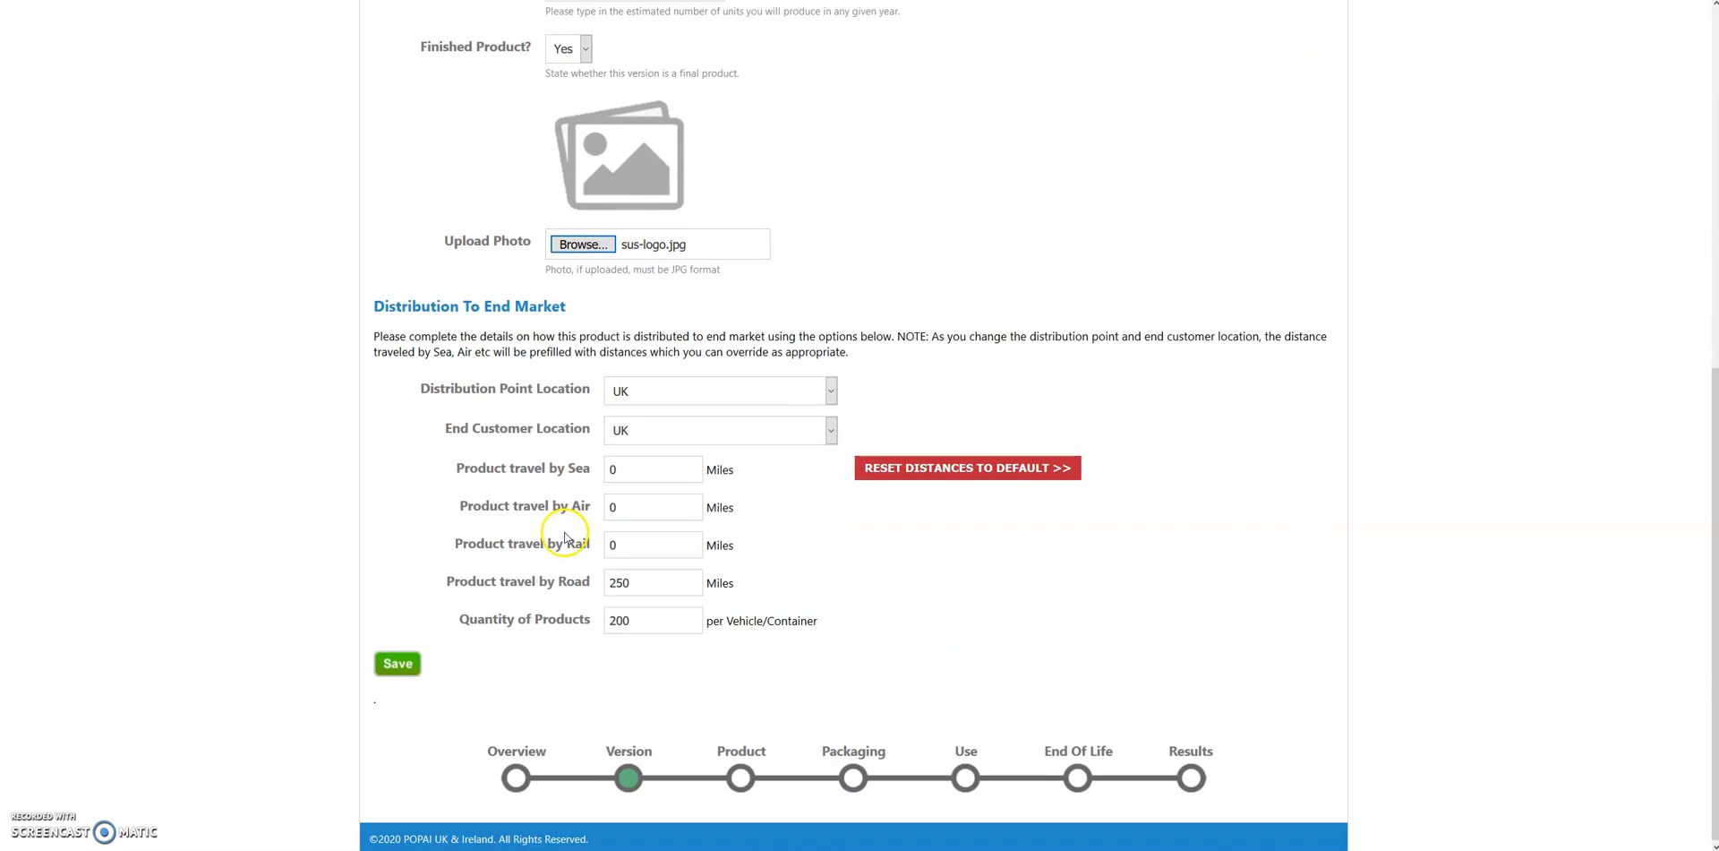
pyautogui.click(399, 661)
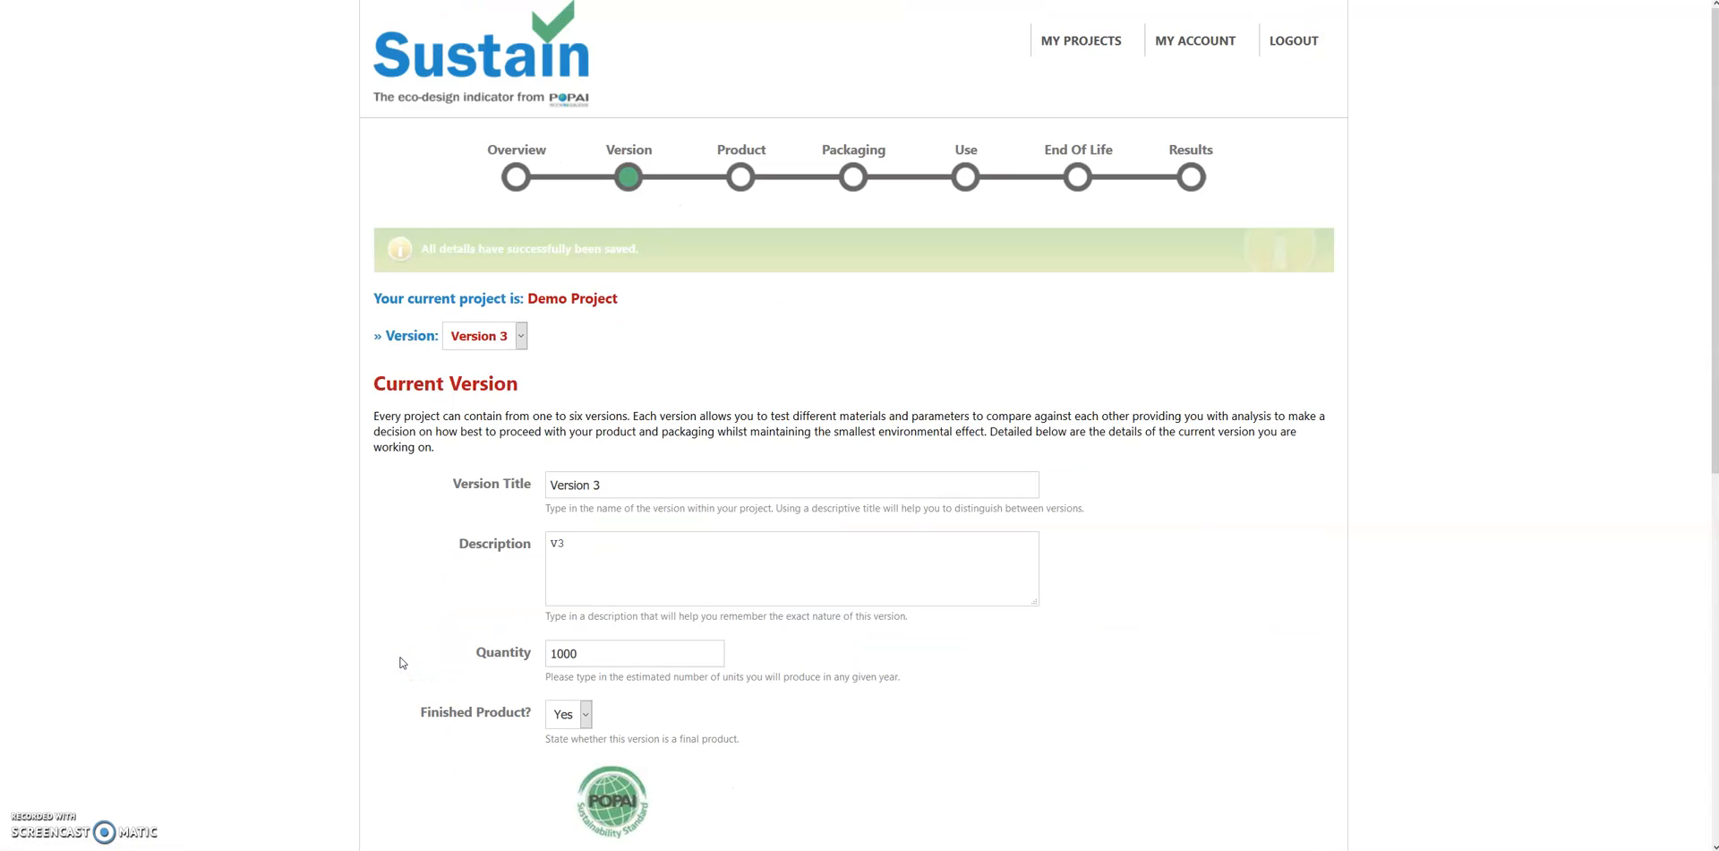
# Review Version 3's photo and distribution details, and save the version again.
pyautogui.scroll(-5, 564, 591)
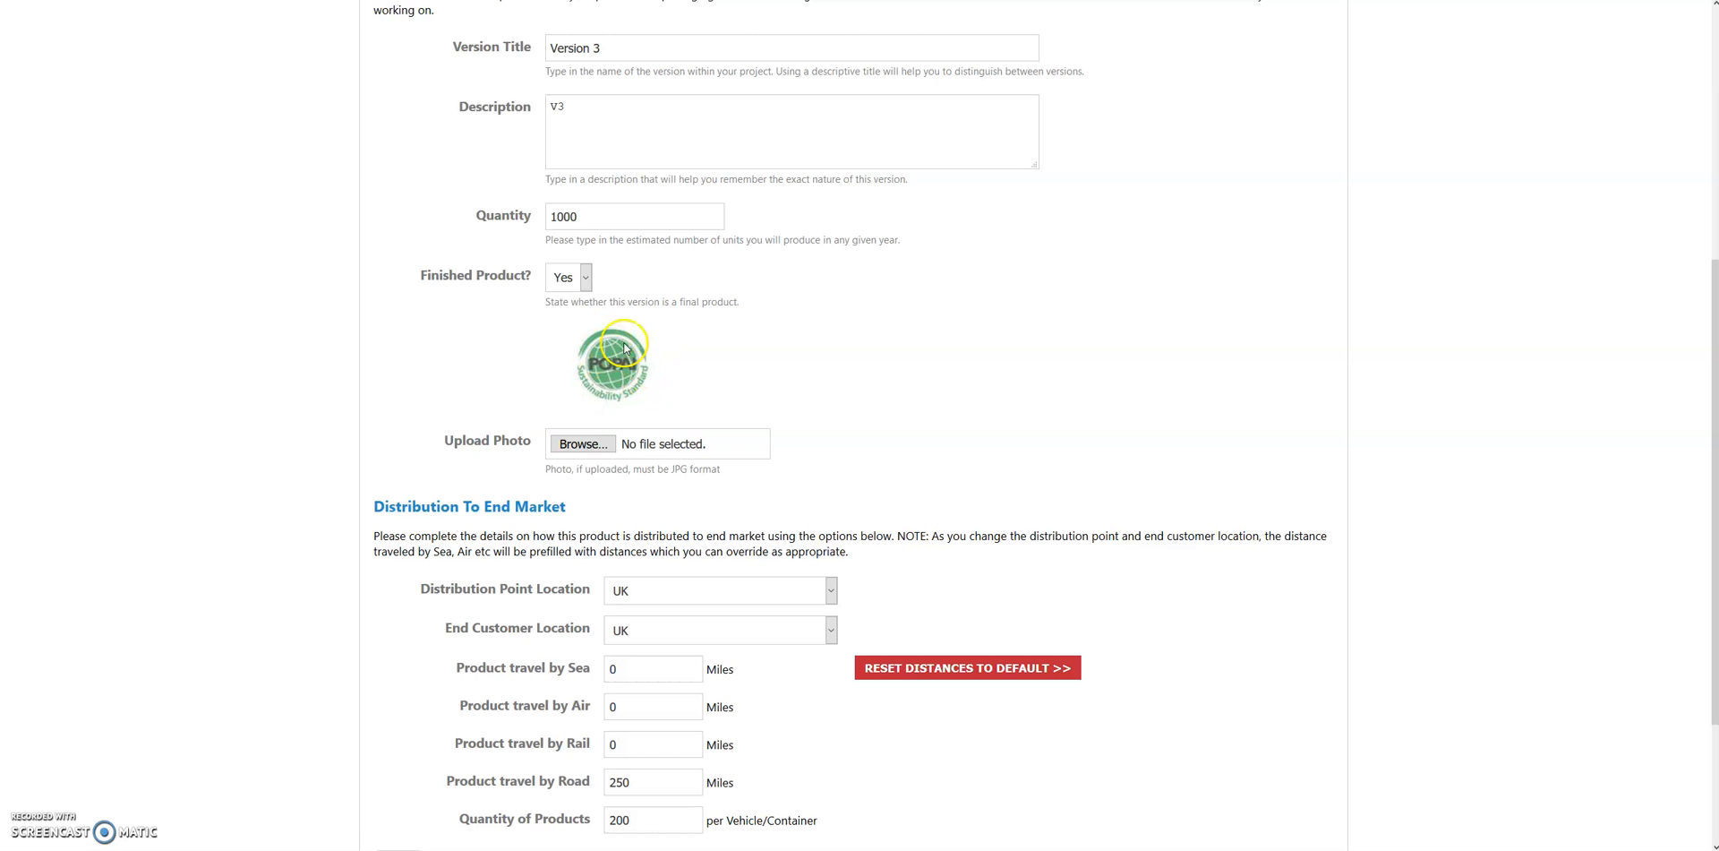
pyautogui.scroll(-3, 644, 481)
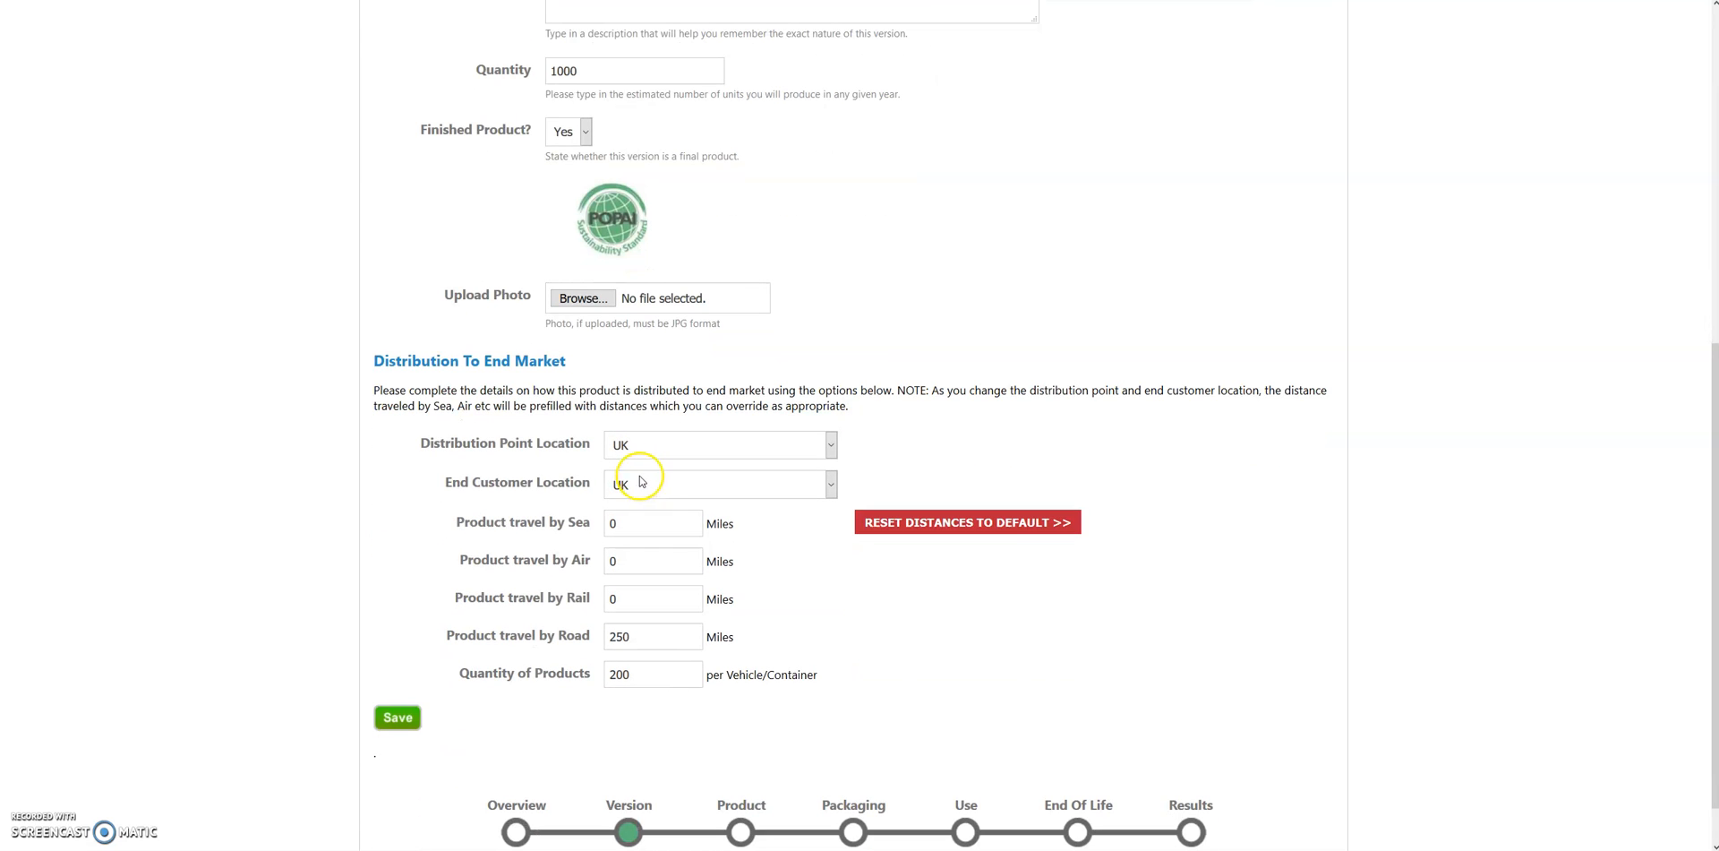
pyautogui.scroll(3, 674, 412)
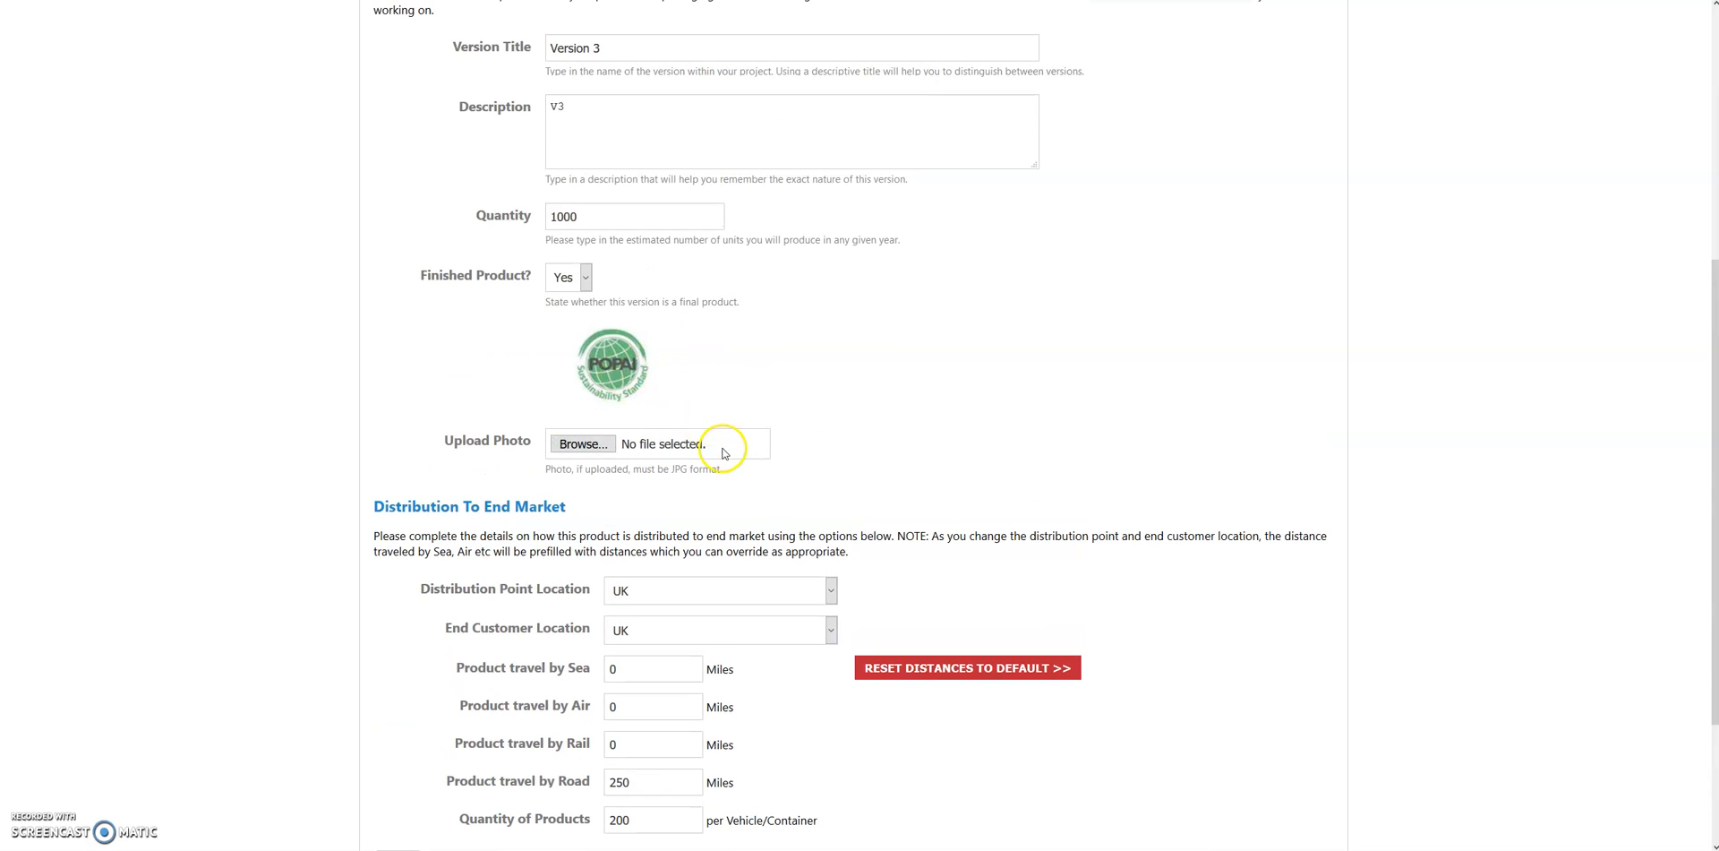
pyautogui.scroll(5, 721, 456)
pyautogui.scroll(-8, 719, 459)
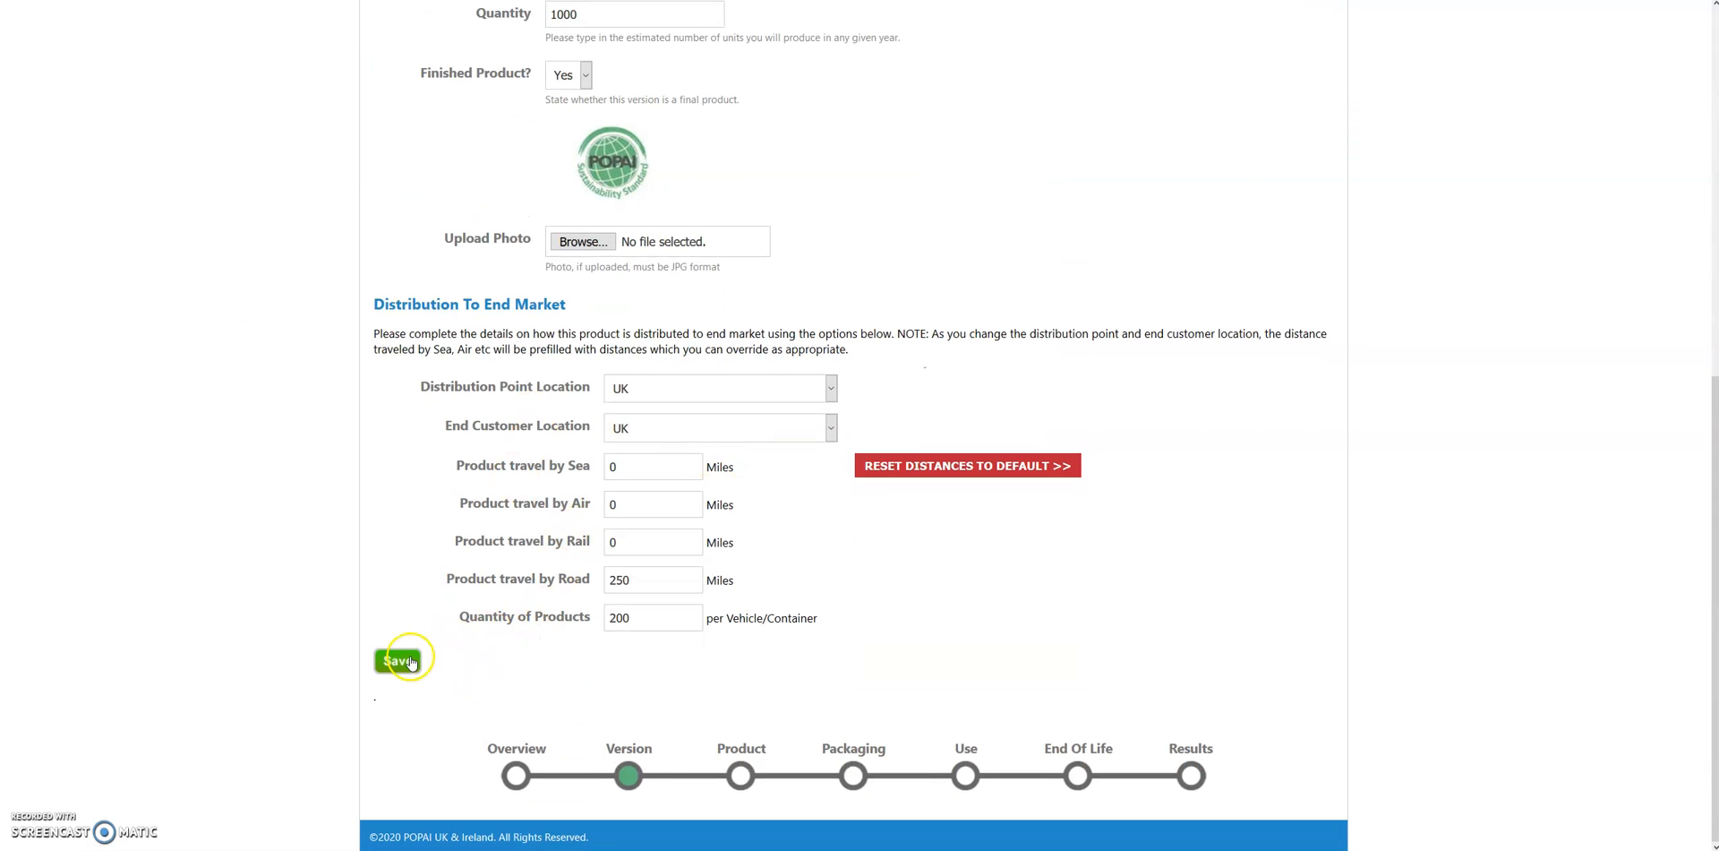
pyautogui.click(407, 664)
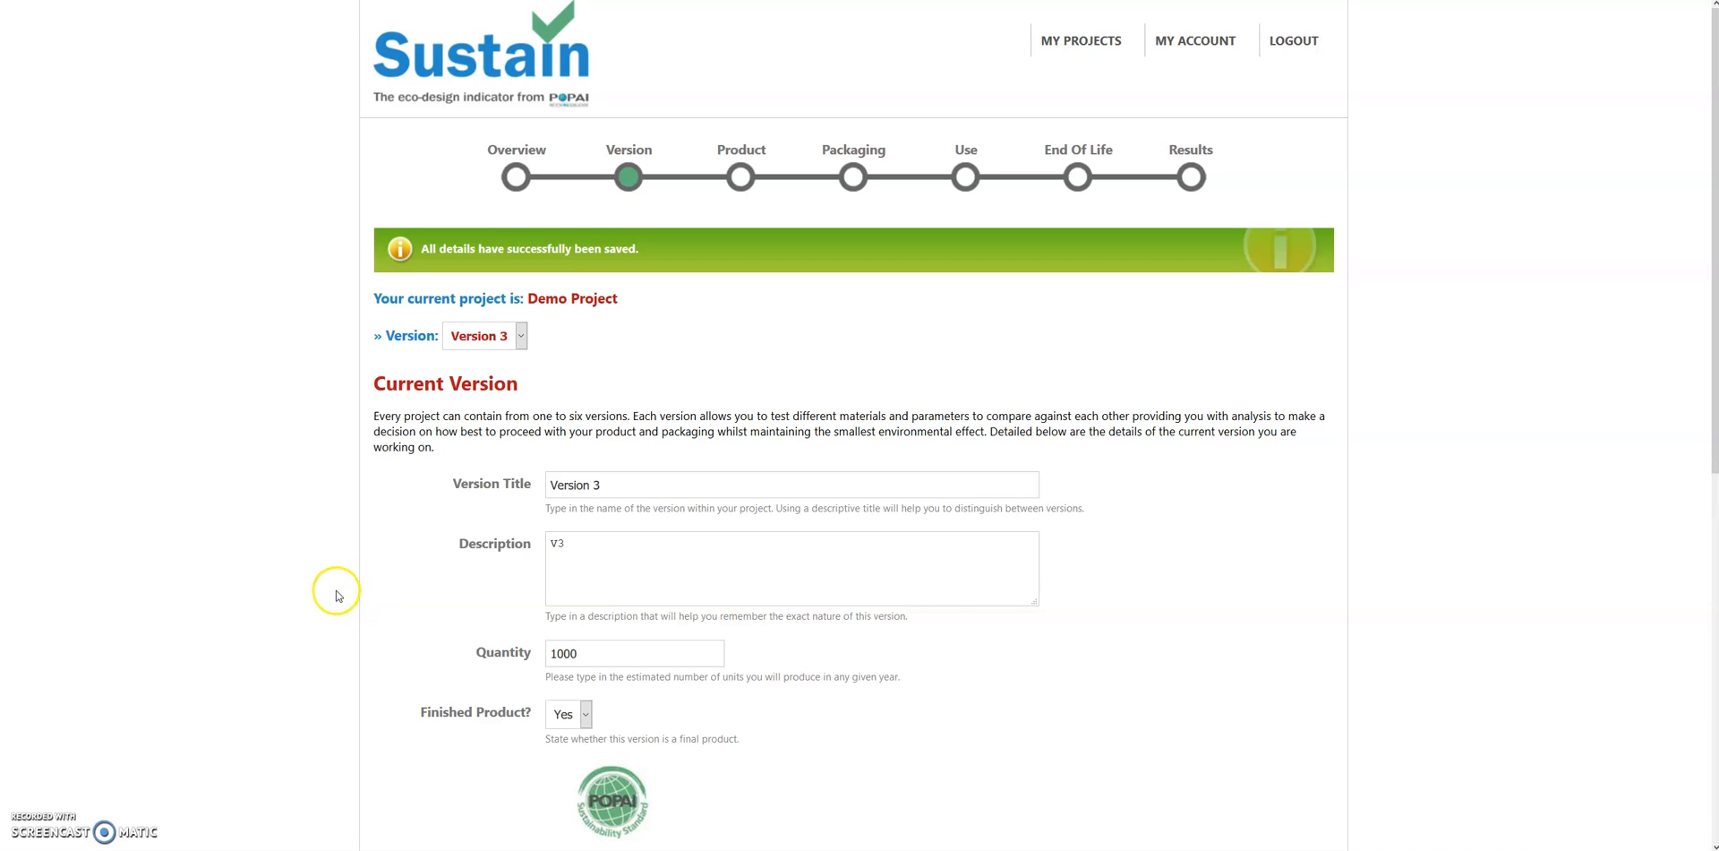
# Return to the Demo Project overview and check the list of existing versions.
pyautogui.scroll(-1, 339, 596)
pyautogui.scroll(-2, 376, 445)
pyautogui.scroll(3, 491, 200)
pyautogui.click(513, 195)
pyautogui.scroll(-2, 394, 358)
pyautogui.scroll(1, 275, 491)
pyautogui.scroll(-2, 230, 482)
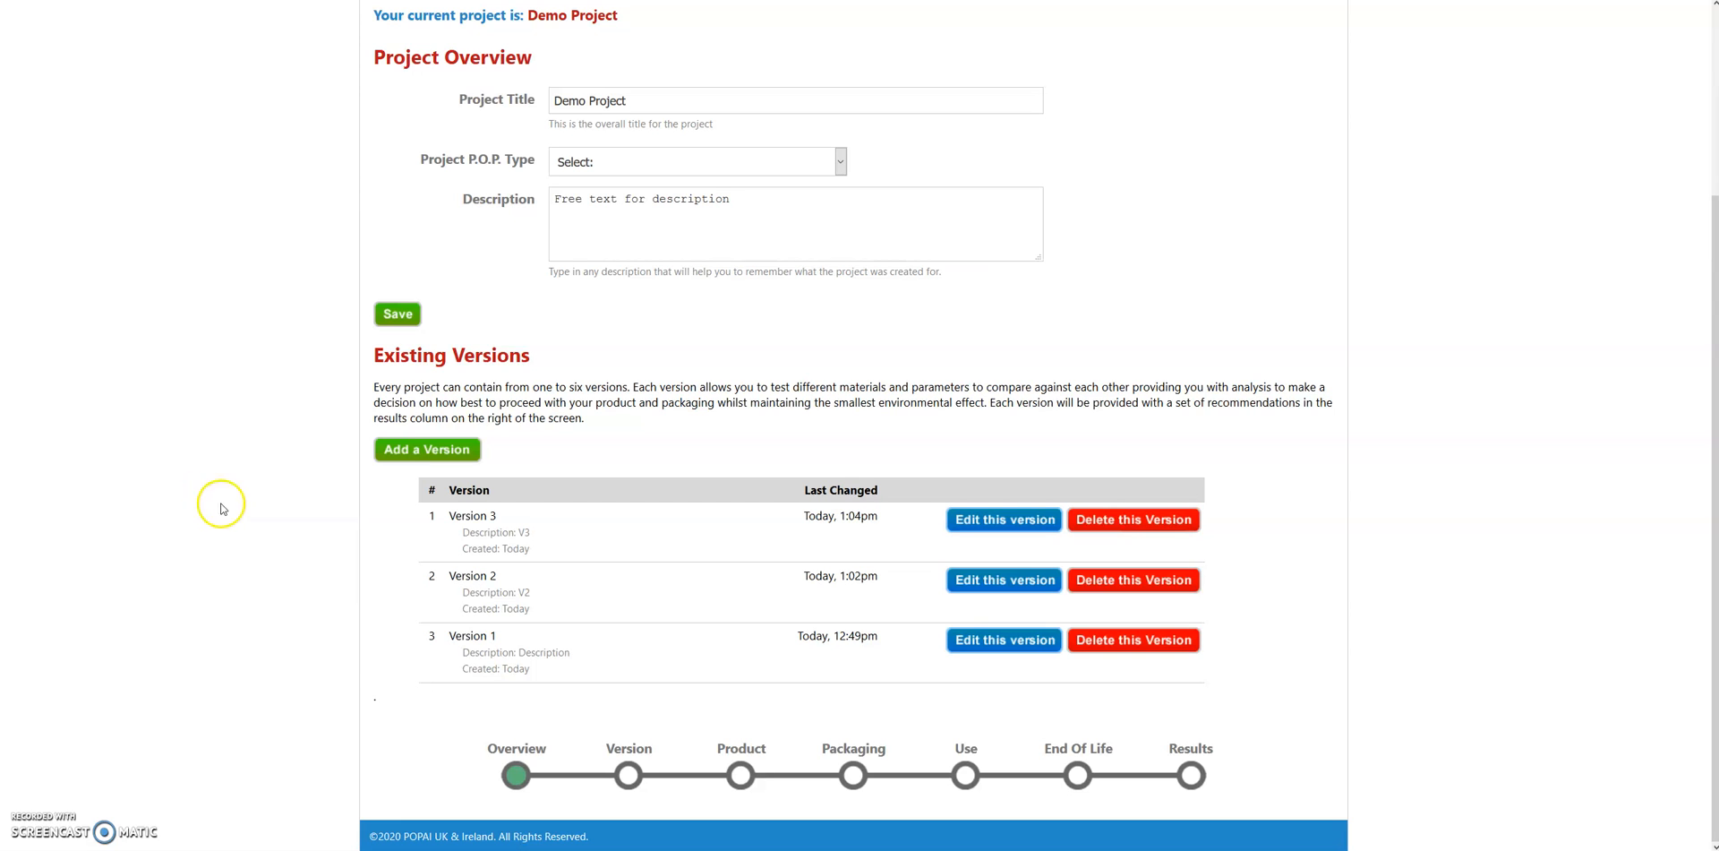
pyautogui.scroll(2, 240, 595)
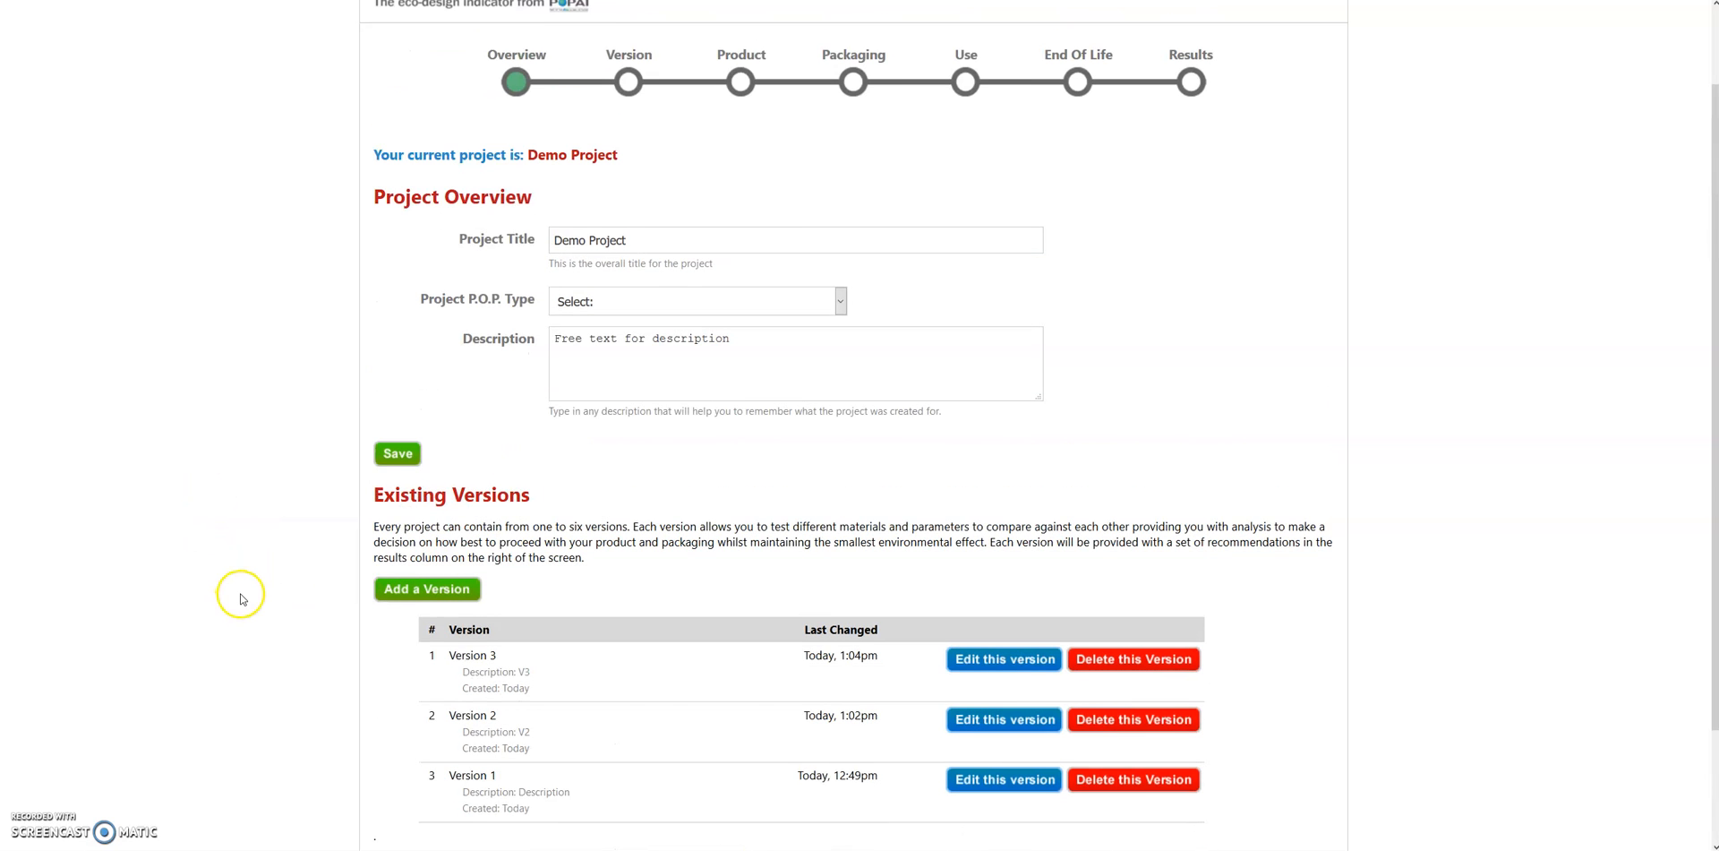